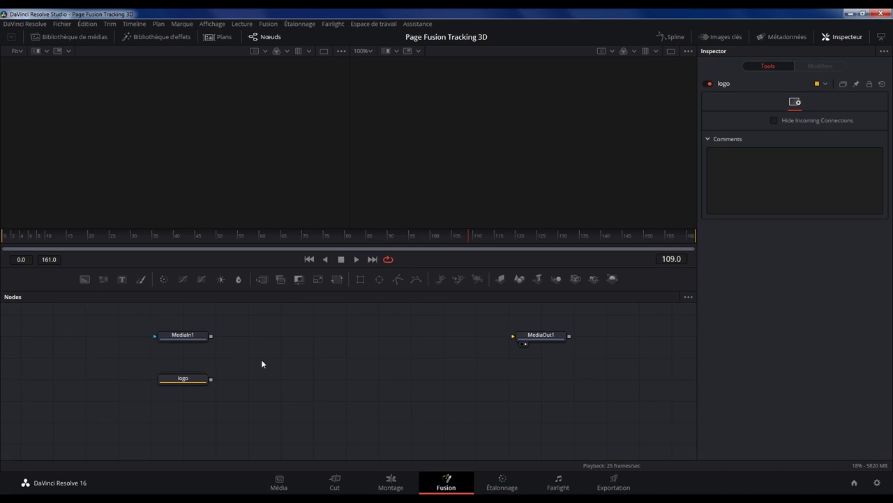
# - Open the logo group, preview its 3D content in the first viewer, and collapse the group again
pyautogui.doubleClick(184, 379)
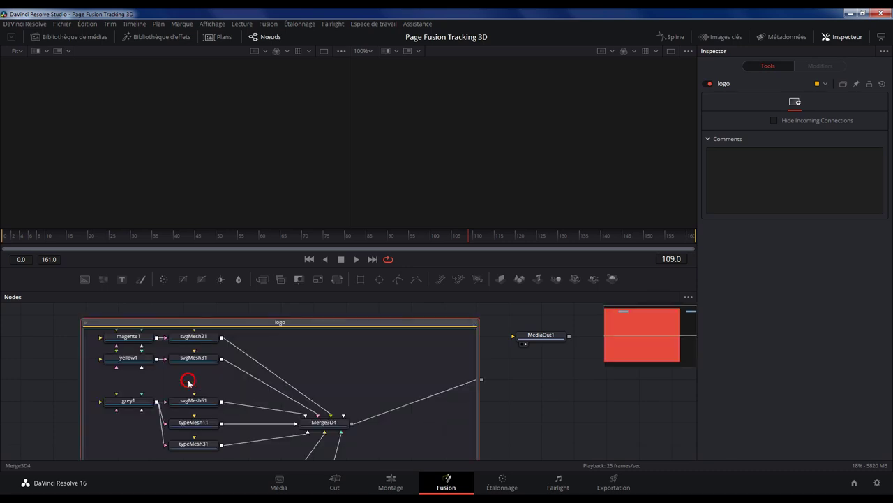
pyautogui.press('1')
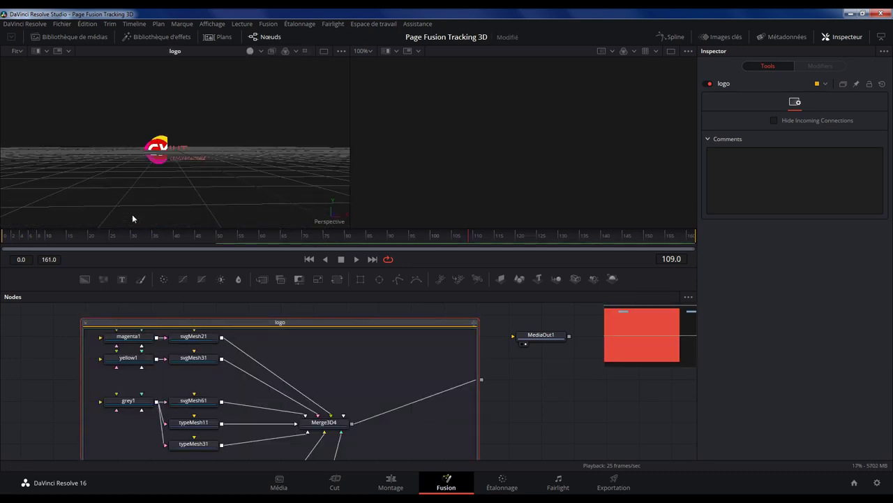
pyautogui.doubleClick(163, 319)
# - Display MediaIn1 in the first viewer and play through the building footage
pyautogui.click(180, 338)
pyautogui.press('1')
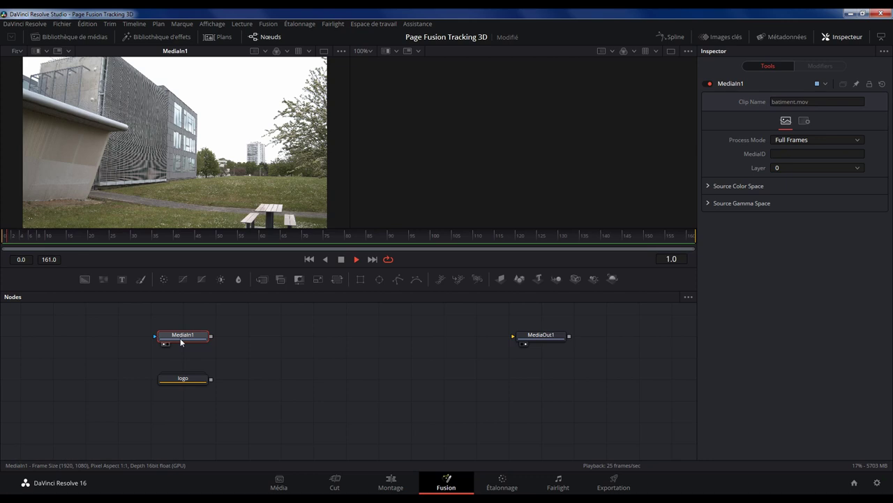
pyautogui.press('space')
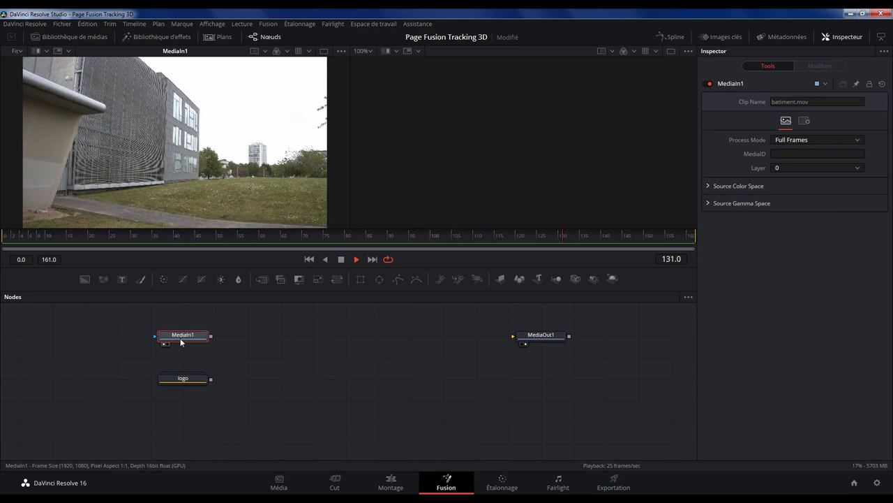
pyautogui.press('space')
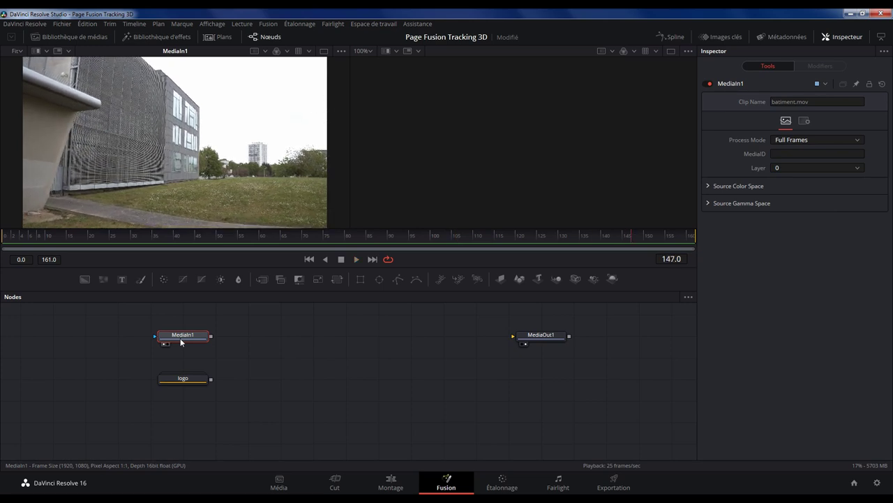
# - Add a Camera Tracker node connected to the output of MediaIn1
pyautogui.click(197, 339)
pyautogui.hotkey('shift', 'space')
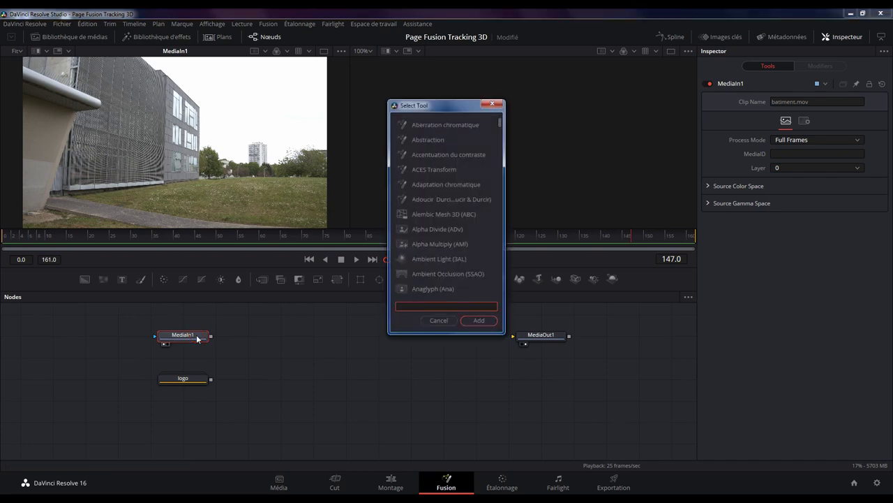
pyautogui.write('tracker')
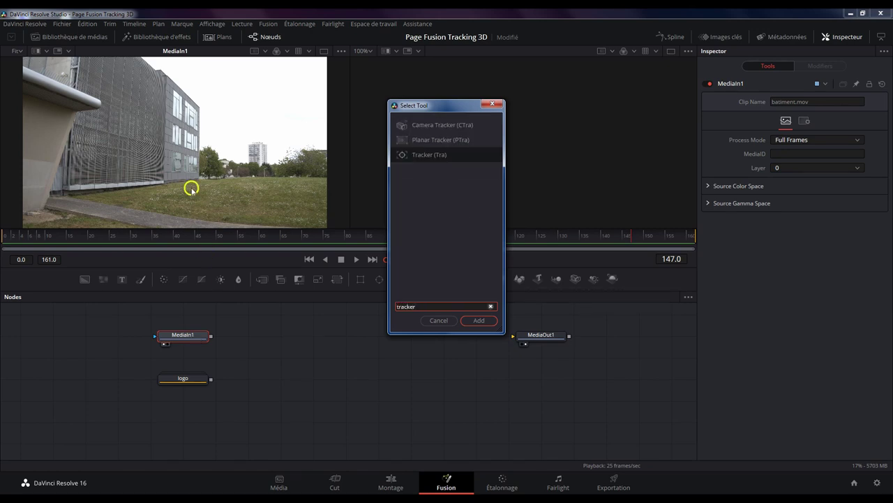
pyautogui.click(433, 125)
pyautogui.doubleClick(433, 125)
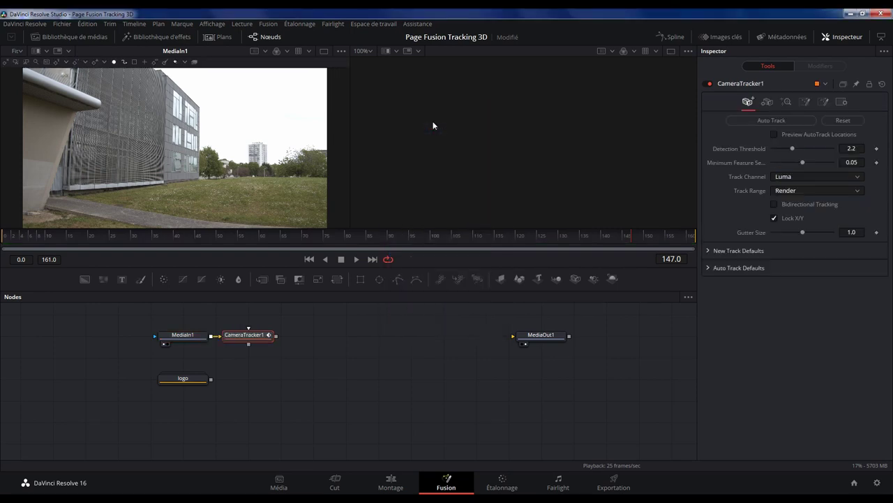
# - Enable bidirectional tracking on the camera tracker and set its detection threshold to 2.2
pyautogui.click(744, 153)
pyautogui.click(747, 105)
pyautogui.click(774, 204)
pyautogui.moveTo(864, 149)
pyautogui.mouseDown()
pyautogui.moveTo(840, 148)
pyautogui.moveTo(858, 149)
pyautogui.mouseUp()
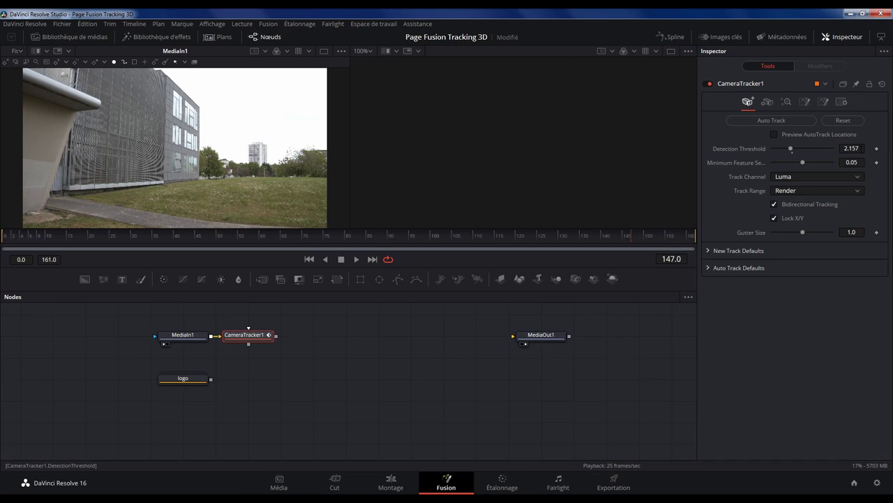
pyautogui.moveTo(791, 149); pyautogui.dragTo(792, 149)
# - Examine the Track Channel options and compare the footage's red, green and blue channels, then return the viewer to full color
pyautogui.click(796, 178)
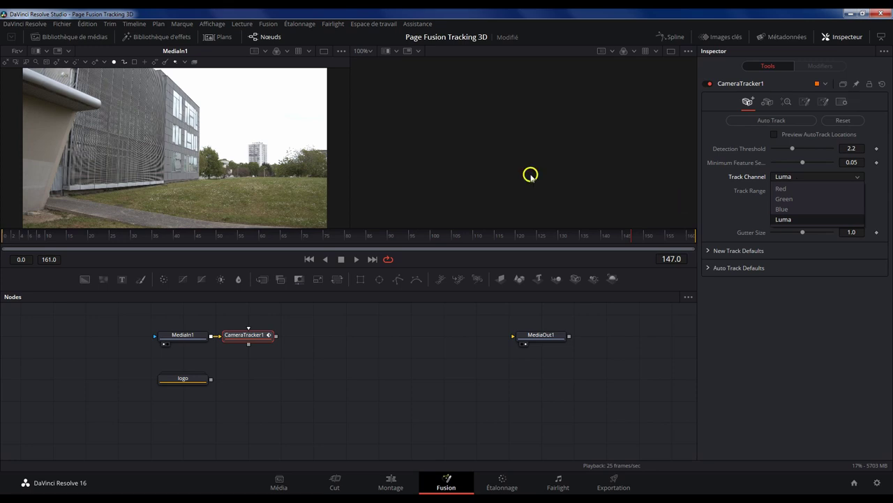
pyautogui.click(285, 51)
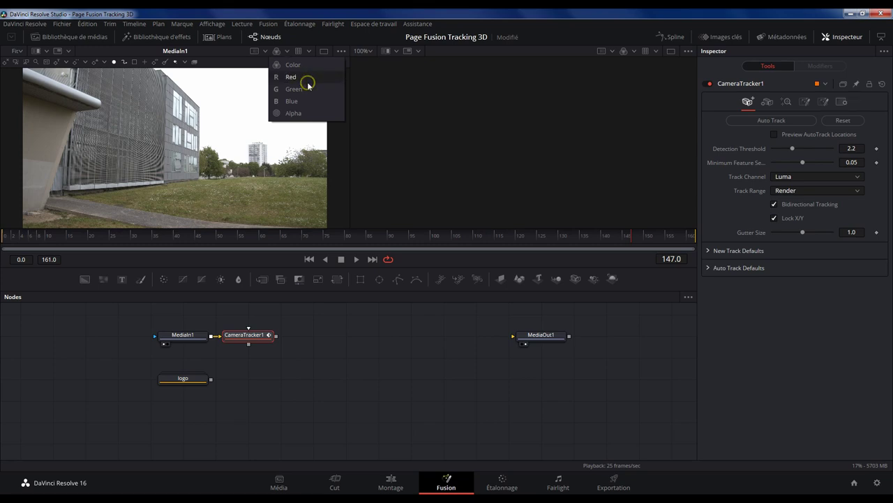
pyautogui.click(308, 79)
pyautogui.click(286, 53)
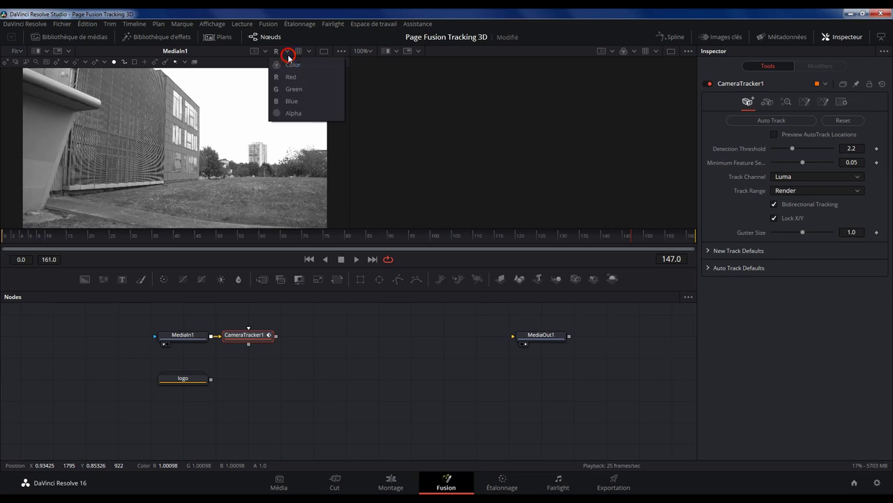
pyautogui.click(293, 82)
pyautogui.click(286, 52)
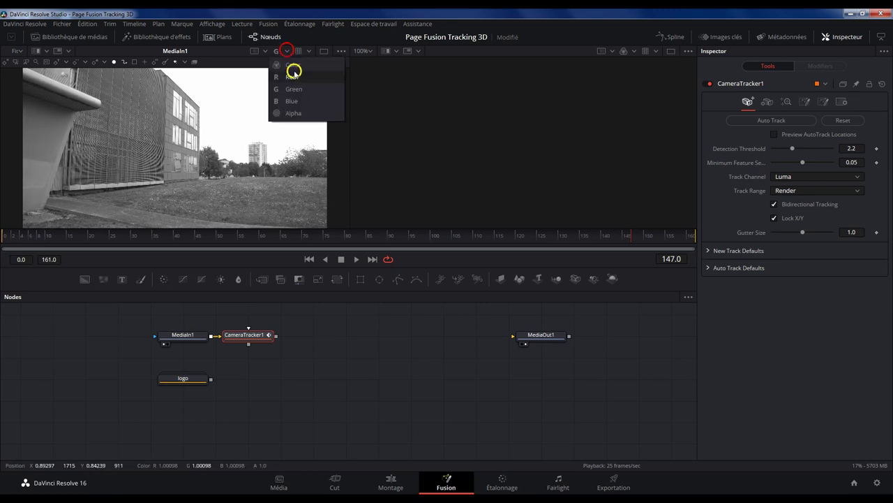
pyautogui.click(293, 101)
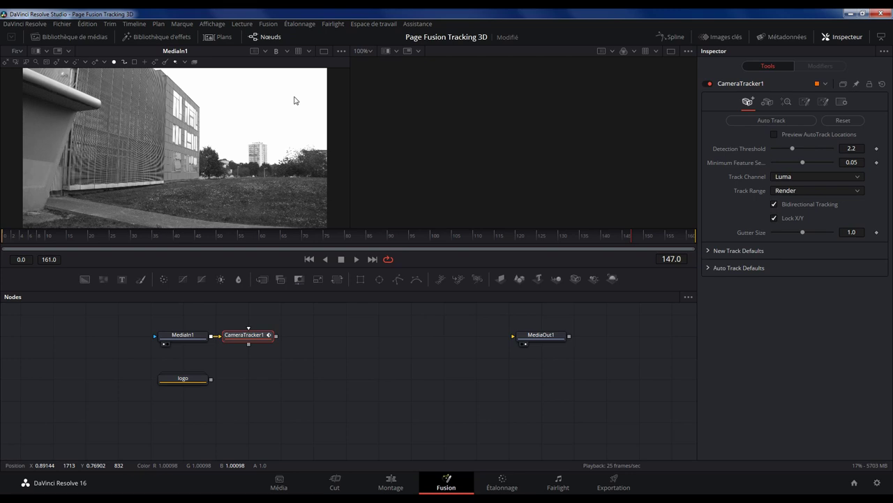
pyautogui.click(286, 52)
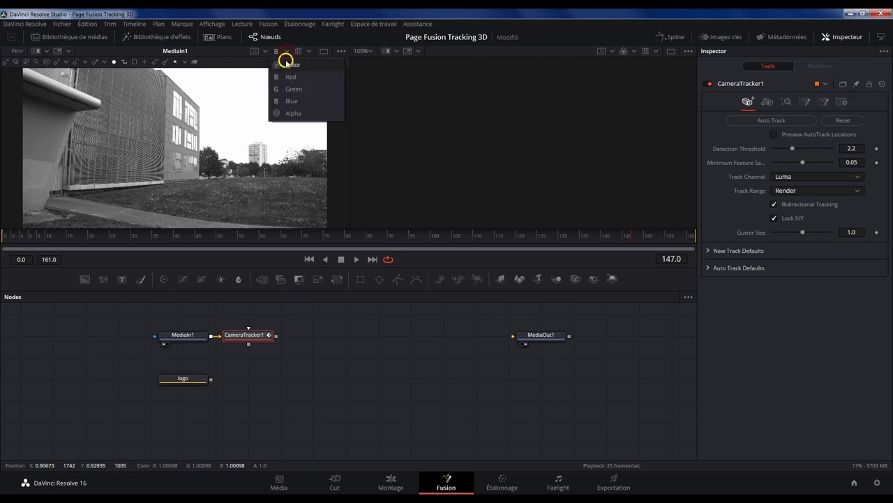
pyautogui.click(286, 64)
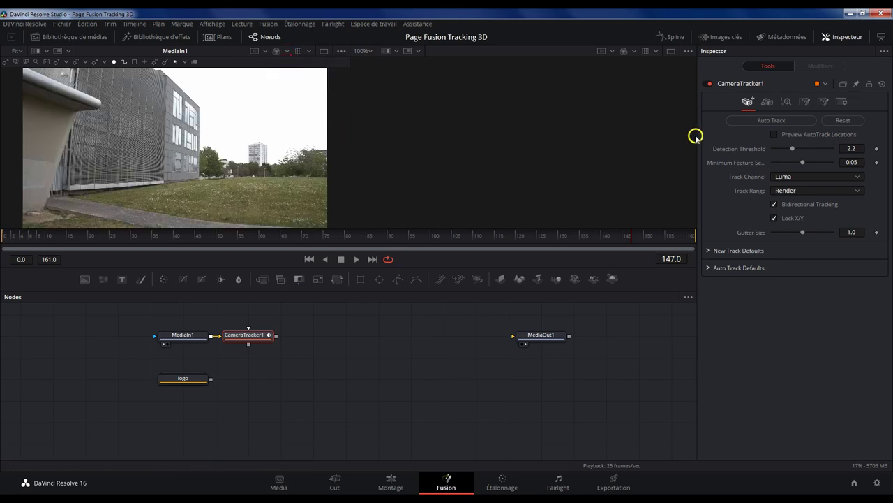
# - Auto-track the footage and set the tracker's camera to a 16 mm focal length with the Blackmagic Pocket Cinema 4K film gate
pyautogui.click(750, 125)
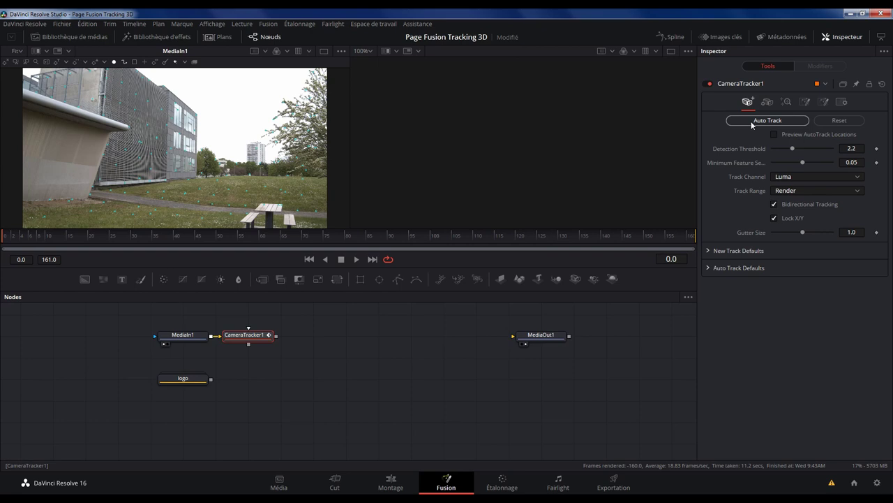
pyautogui.click(766, 103)
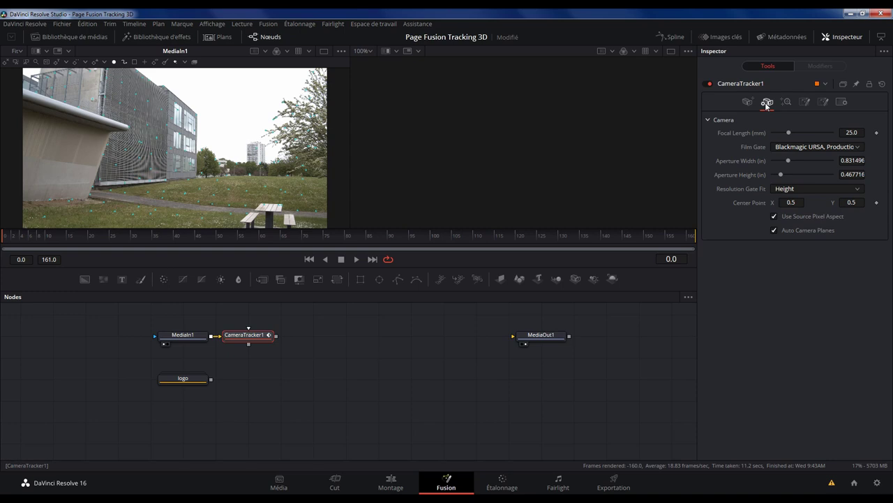
pyautogui.click(851, 133)
pyautogui.write('16')
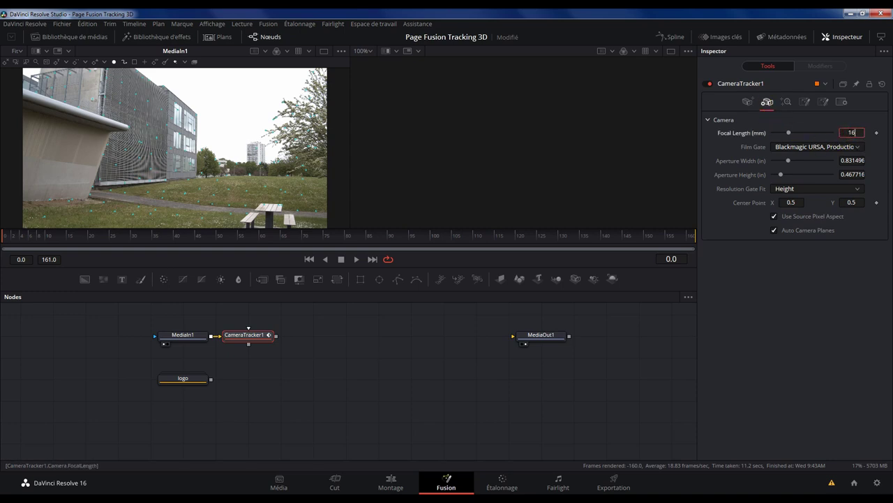
pyautogui.press('Tab')
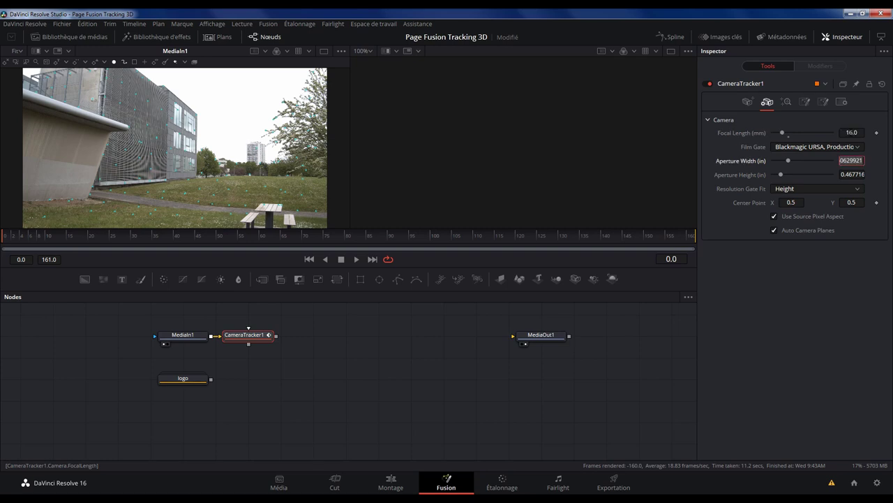
pyautogui.click(846, 147)
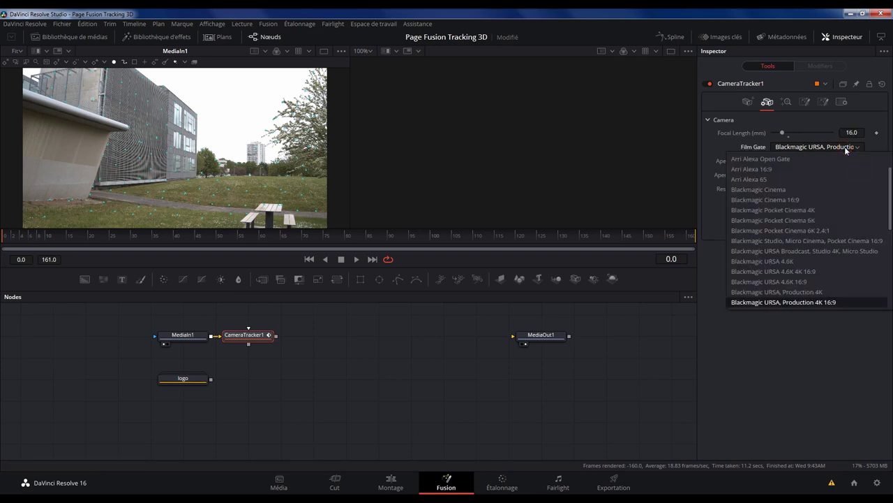
pyautogui.click(806, 210)
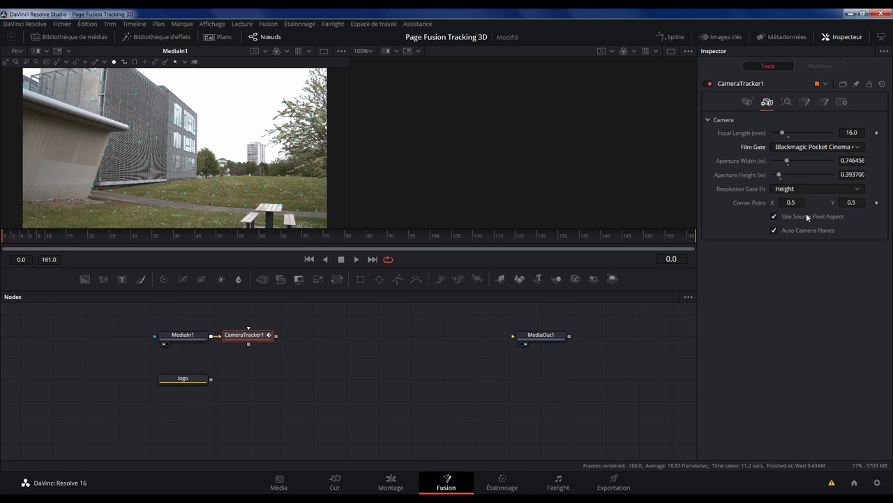
pyautogui.click(829, 147)
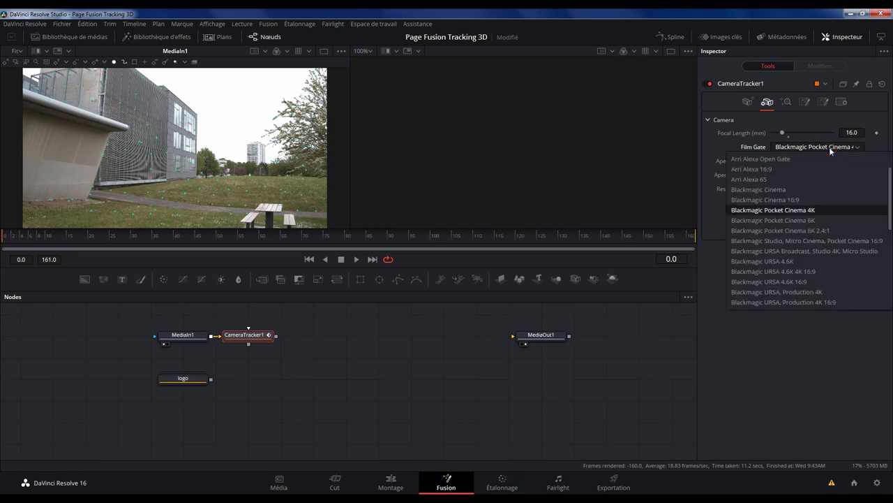
pyautogui.click(829, 146)
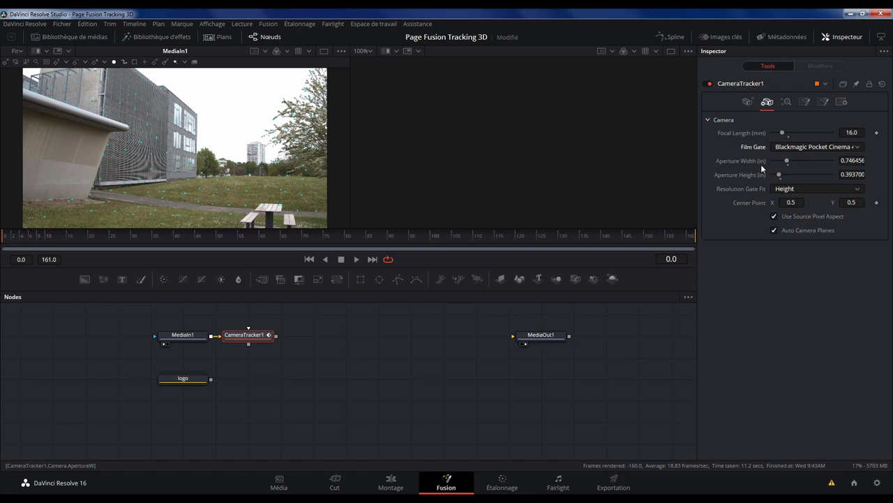
# - Solve the camera motion and delete the tracks selected by a Maximum Track Error of 0.1359
pyautogui.click(789, 104)
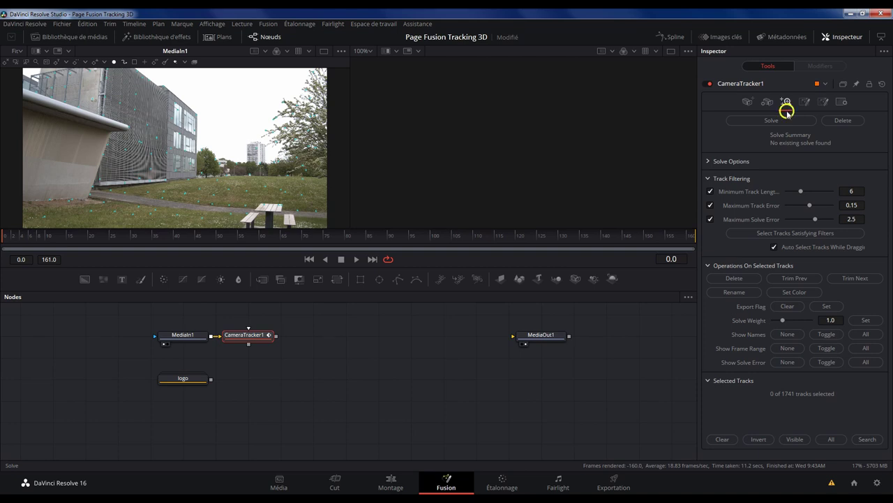
pyautogui.click(788, 123)
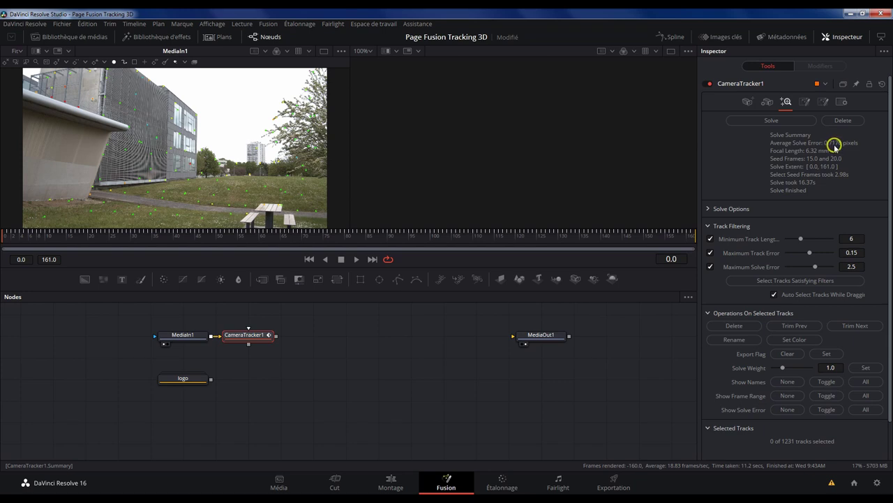
pyautogui.click(759, 252)
pyautogui.moveTo(834, 252); pyautogui.dragTo(784, 245)
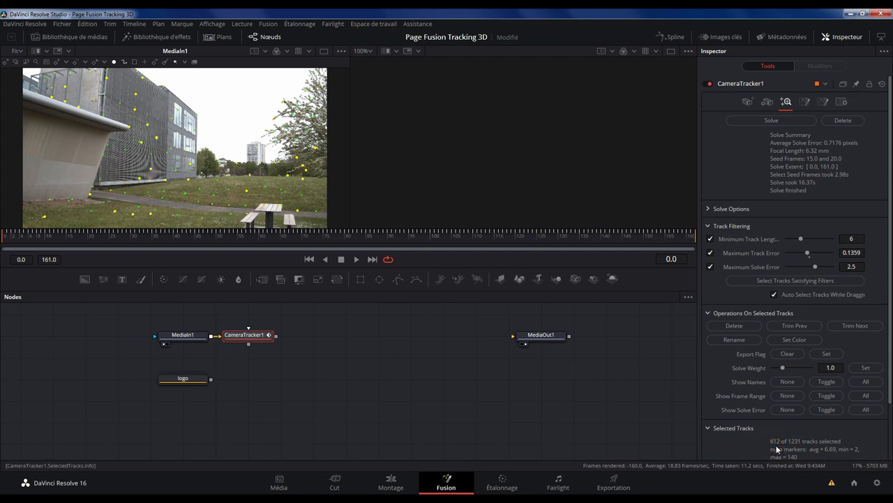
pyautogui.click(734, 328)
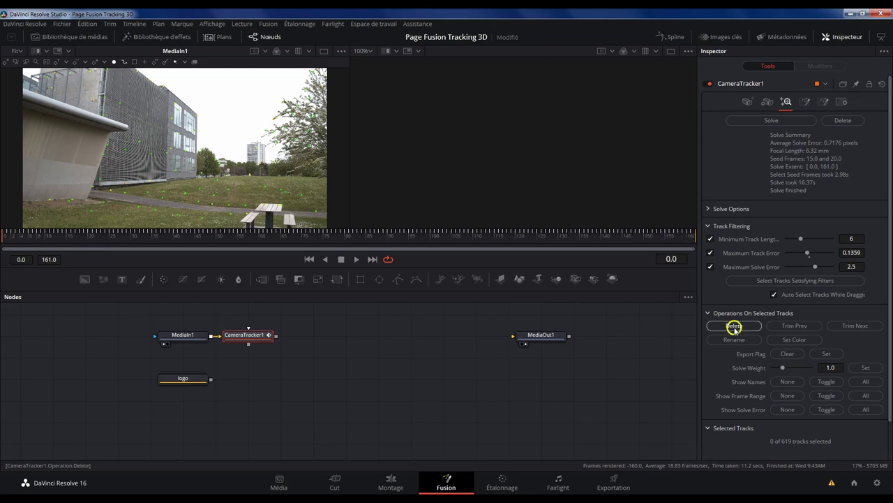
# - Try deleting the tracks around the picnic table and the grass near it, and undo the deletion
pyautogui.click(264, 186)
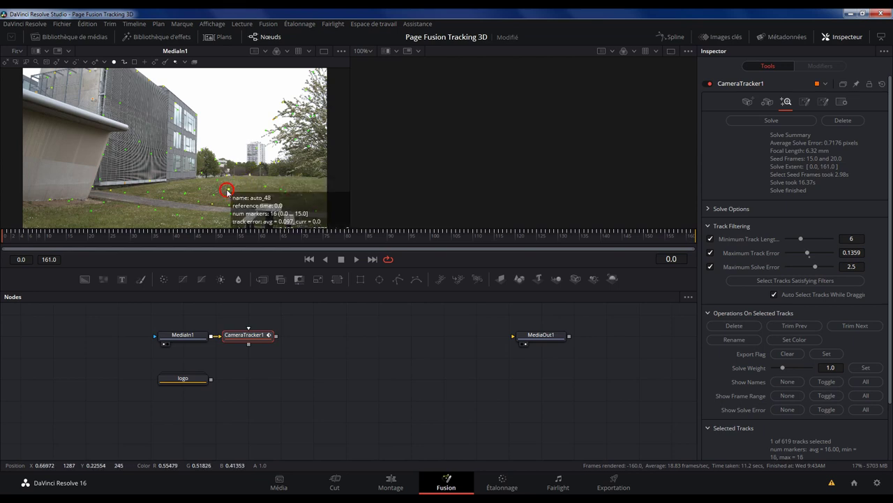
pyautogui.moveTo(218, 159); pyautogui.dragTo(294, 217)
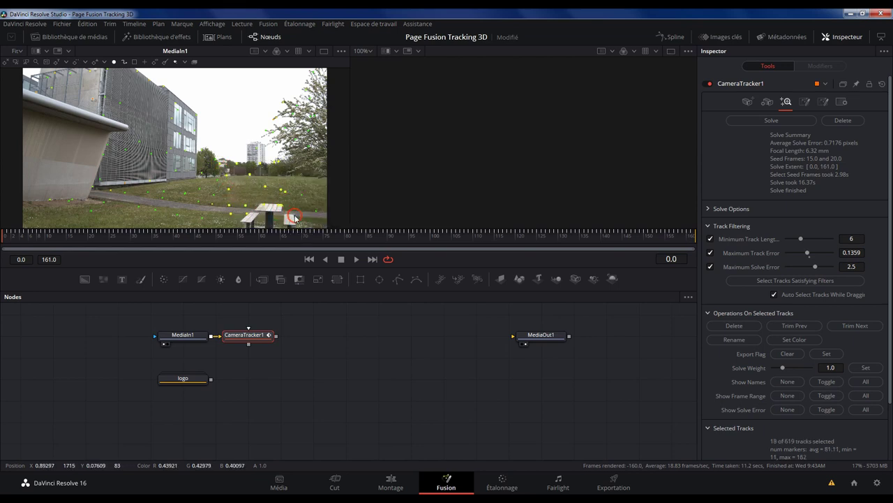
pyautogui.click(734, 325)
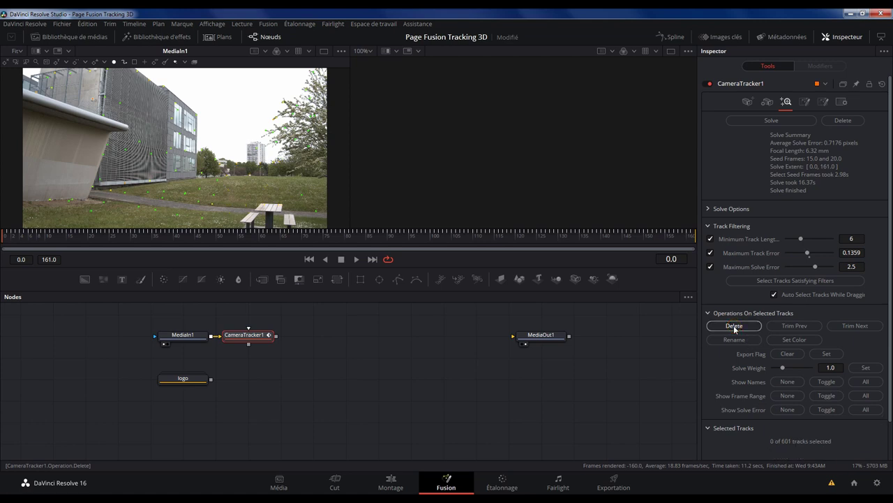
pyautogui.hotkey('ctrl', 'z')
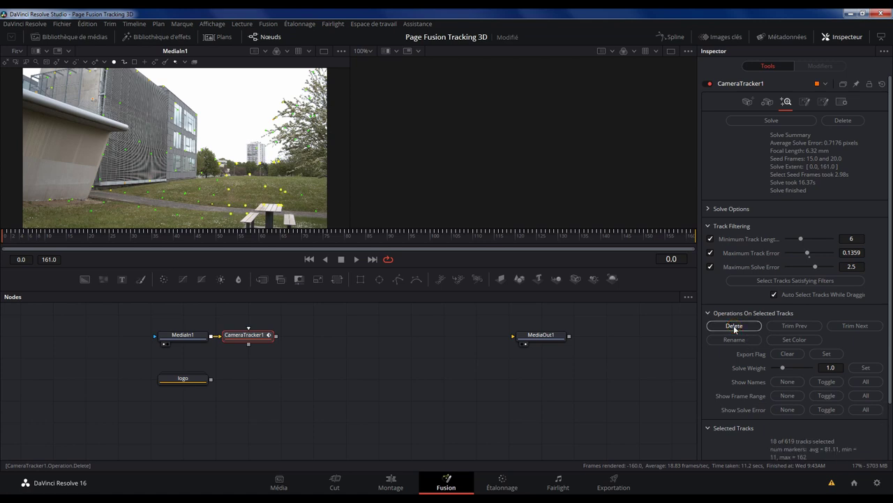
# - Solve the camera again using the remaining tracks
pyautogui.click(796, 443)
pyautogui.click(752, 122)
# - Export the solved camera as a 3D scene and move the exported nodes below CameraTracker1
pyautogui.click(806, 102)
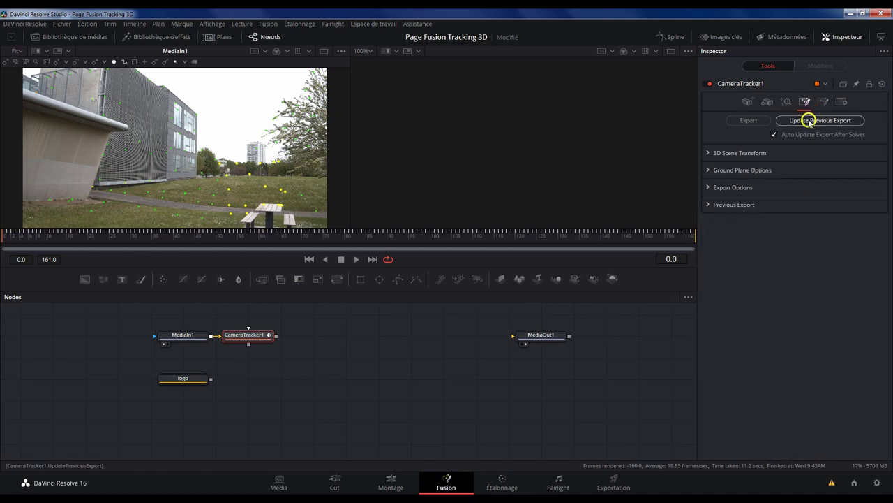
pyautogui.click(754, 120)
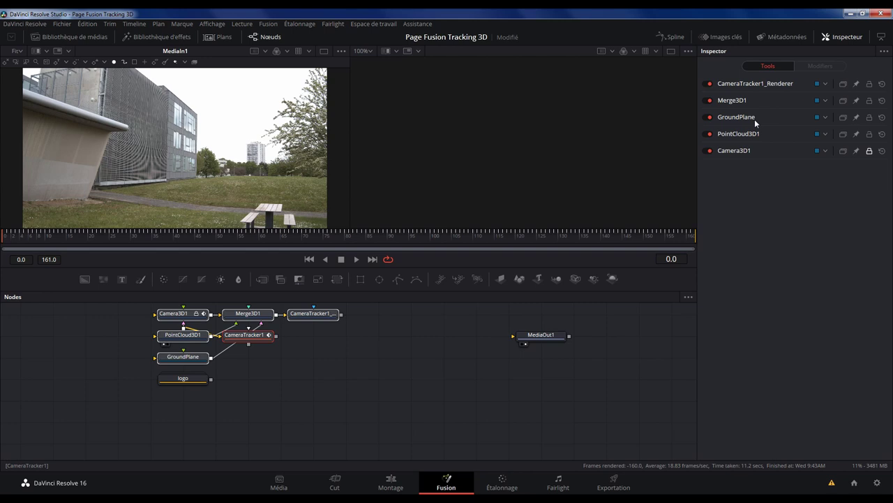
pyautogui.moveTo(236, 317); pyautogui.dragTo(334, 361)
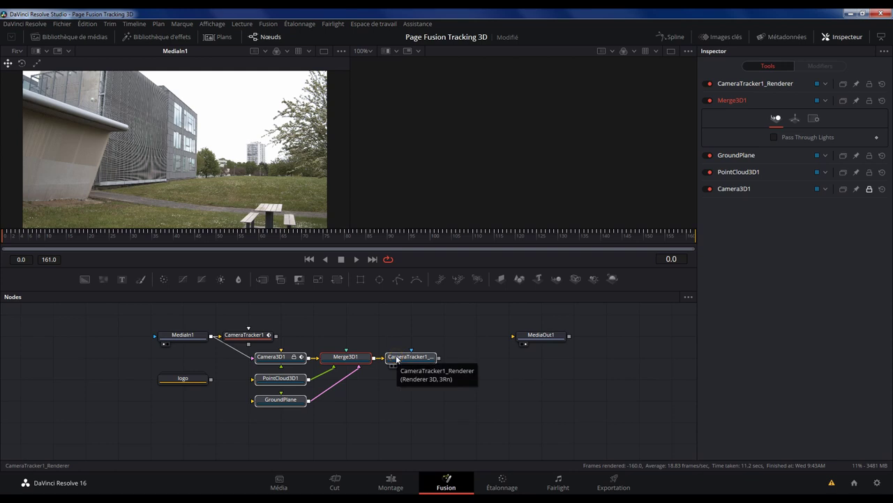
# - Display the Merge3D1 scene in the second viewer and examine its camera and PointCloud3D1 points from several angles
pyautogui.moveTo(379, 359); pyautogui.dragTo(363, 361)
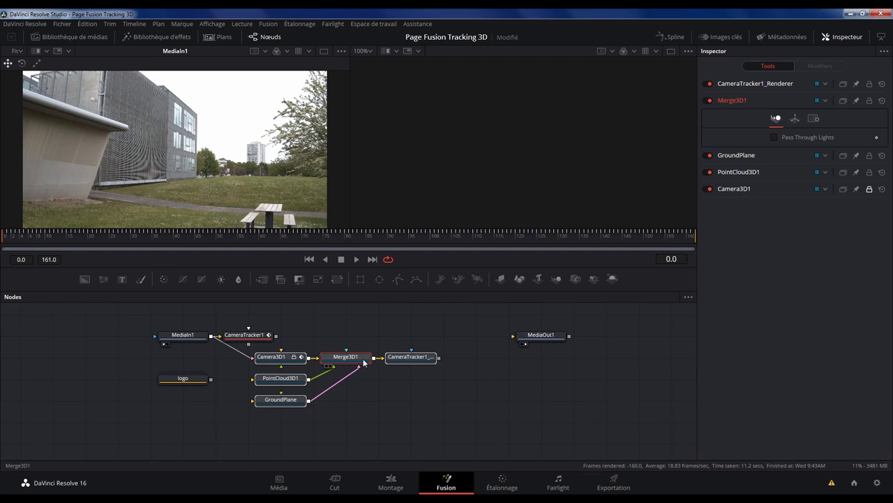
pyautogui.press('2')
pyautogui.moveTo(562, 190); pyautogui.dragTo(533, 183)
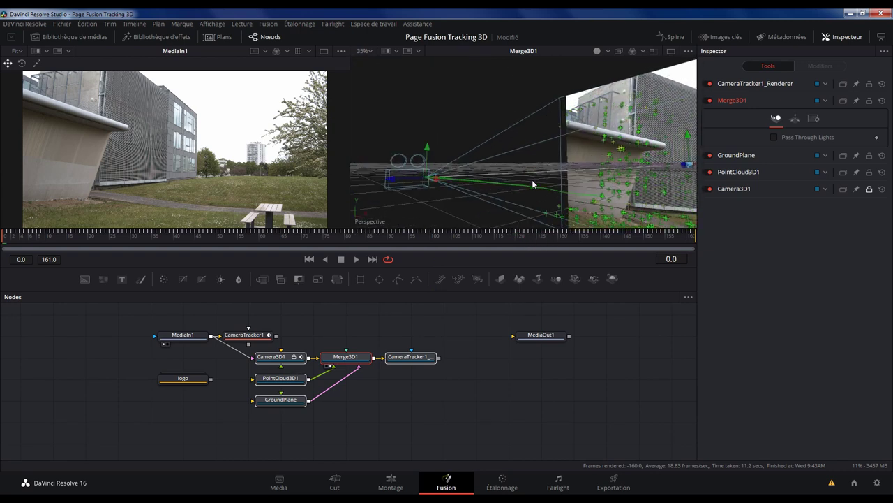
pyautogui.moveTo(425, 171)
pyautogui.mouseDown()
pyautogui.moveTo(405, 187)
pyautogui.moveTo(451, 175)
pyautogui.moveTo(592, 195)
pyautogui.moveTo(238, 234)
pyautogui.mouseUp()
pyautogui.click(265, 378)
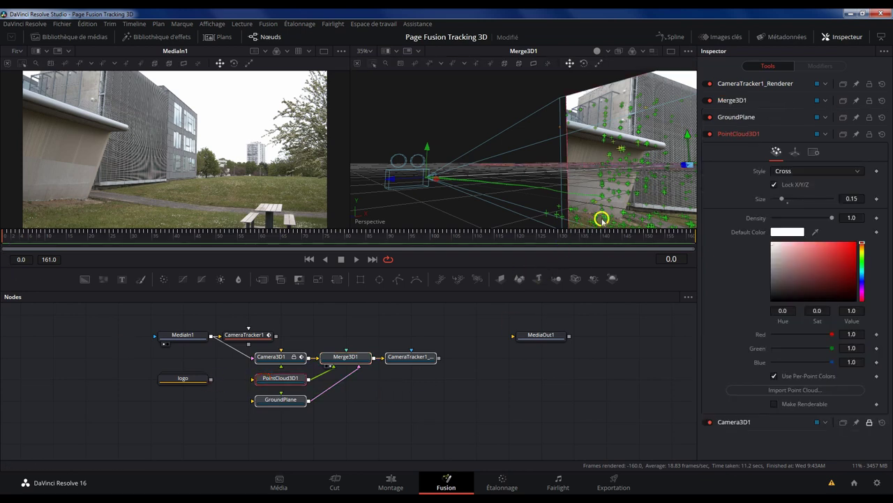
pyautogui.moveTo(602, 213); pyautogui.dragTo(552, 215)
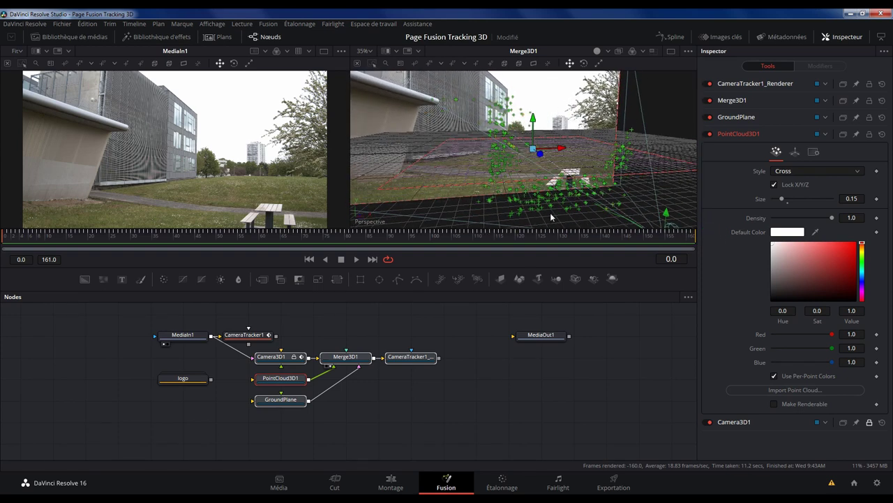
pyautogui.moveTo(606, 178)
pyautogui.mouseDown()
pyautogui.moveTo(618, 187)
pyautogui.moveTo(623, 167)
pyautogui.moveTo(594, 189)
pyautogui.moveTo(613, 193)
pyautogui.moveTo(598, 173)
pyautogui.mouseUp()
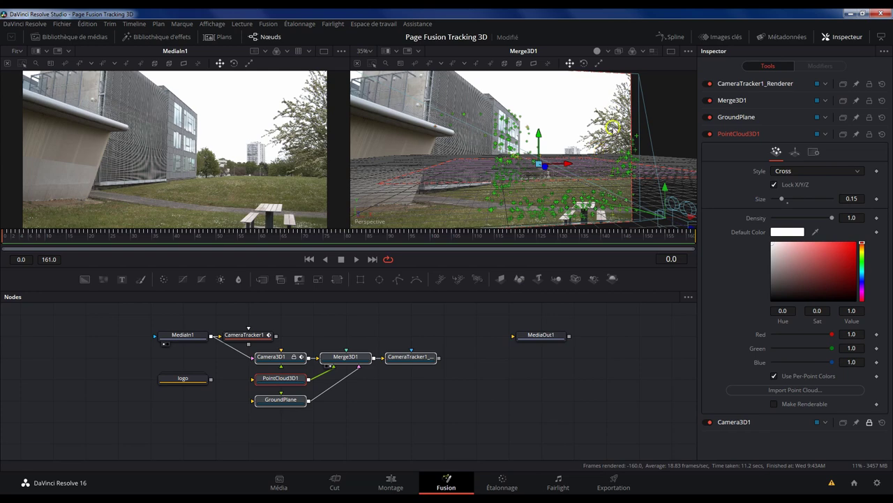
pyautogui.moveTo(599, 161); pyautogui.dragTo(327, 210)
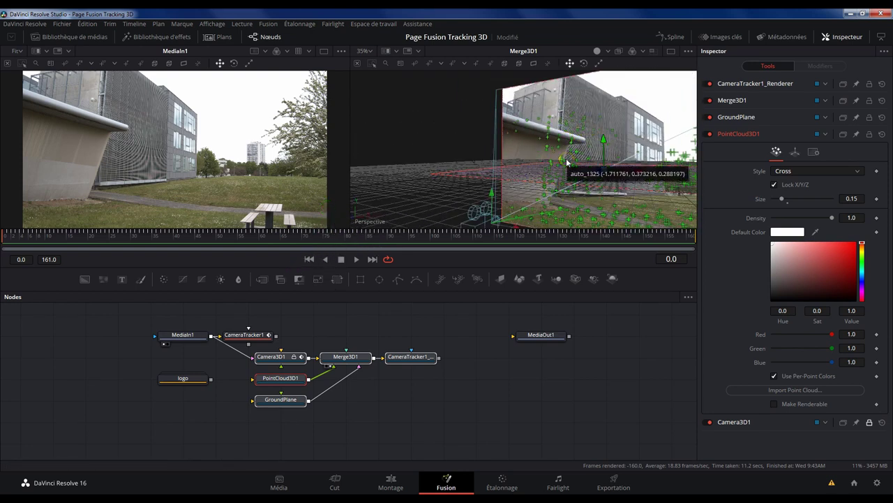
# - Add a Transform 3D node after the logo node, place it below GroundPlane, and connect its output to Merge3D1
pyautogui.click(199, 379)
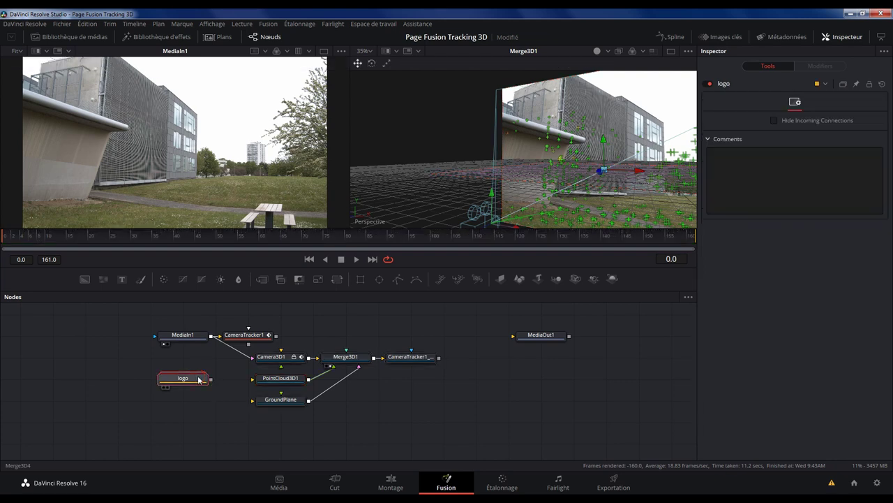
pyautogui.hotkey('shift', 'space')
pyautogui.write('transf')
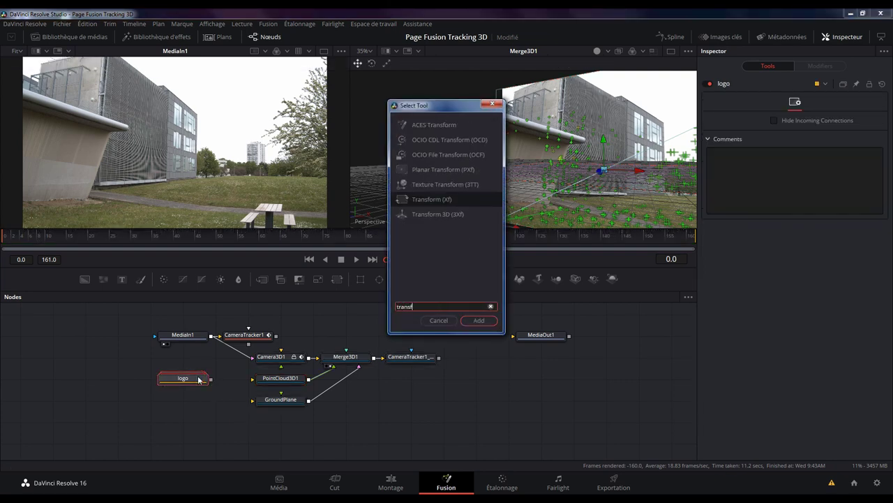
pyautogui.click(445, 217)
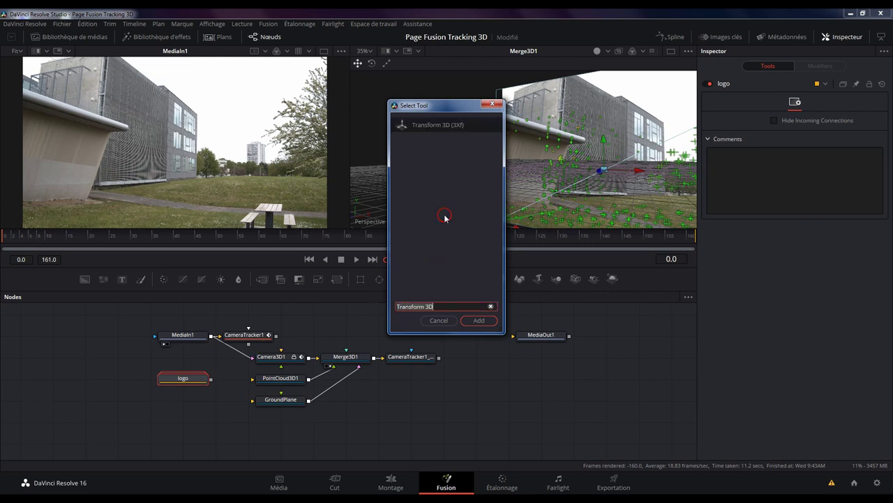
pyautogui.click(478, 319)
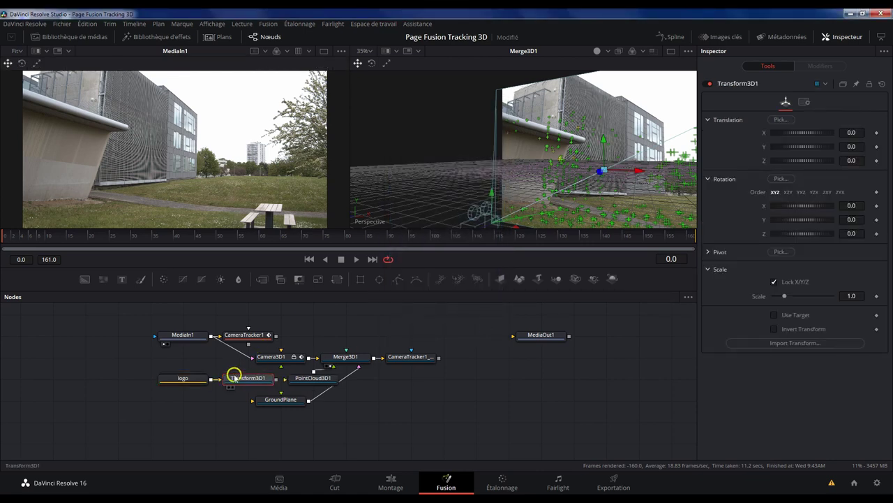
pyautogui.moveTo(249, 382); pyautogui.dragTo(278, 441)
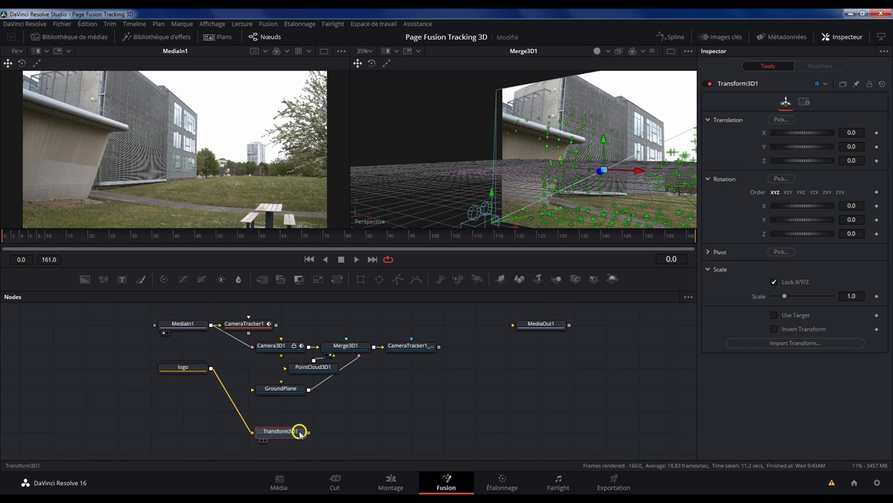
pyautogui.moveTo(308, 432); pyautogui.dragTo(358, 347)
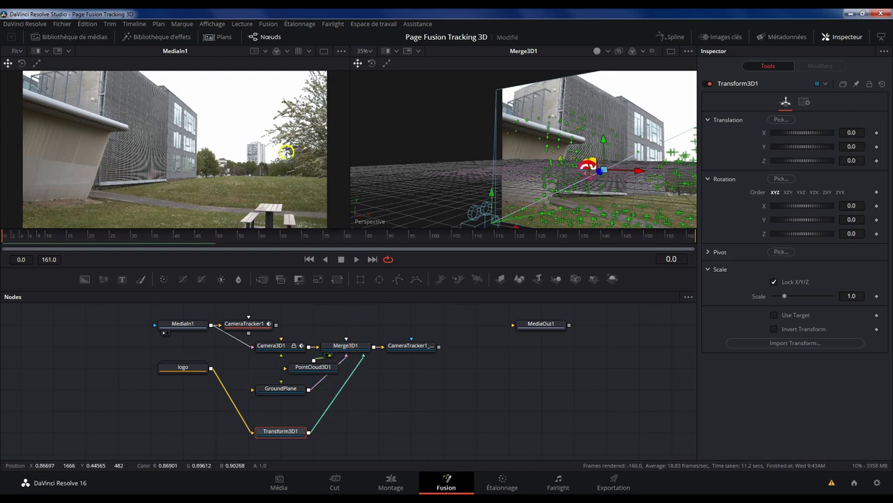
# - Show CameraTracker1_Renderer in the first viewer and move the logo with Transform3D1 to about X 0.73 and Z 3.33
pyautogui.click(399, 346)
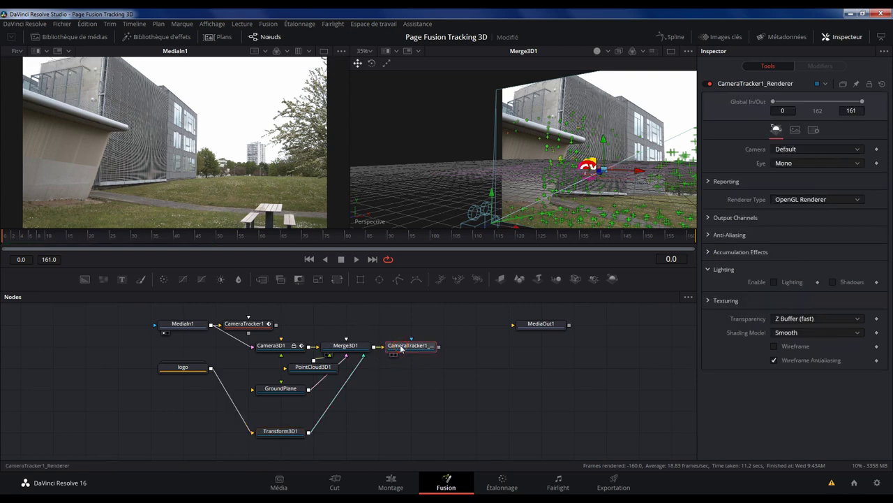
pyautogui.press('1')
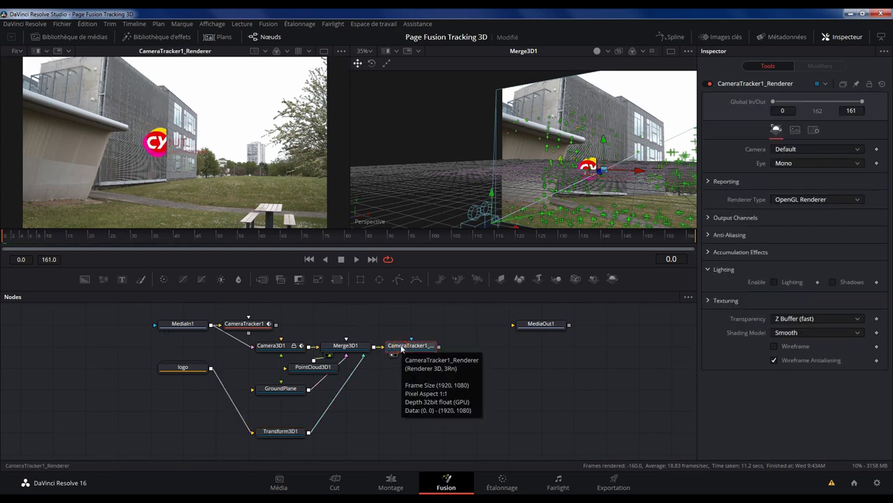
pyautogui.click(288, 430)
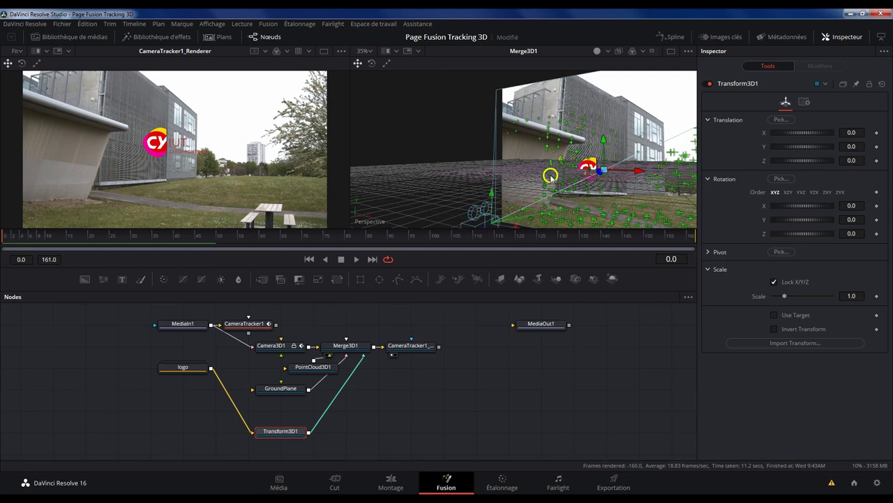
pyautogui.moveTo(571, 180); pyautogui.dragTo(723, 95)
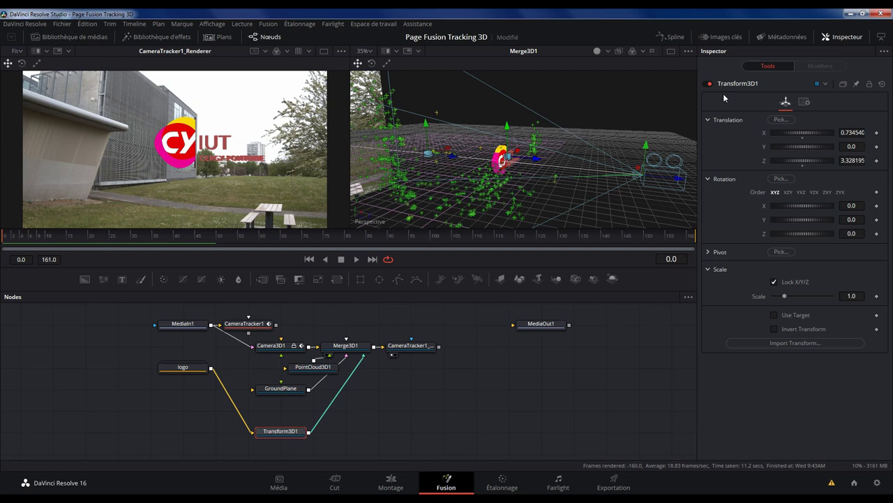
# - Examine the Merge3D1 scene from the Front, Top and Right camera views and return the viewer to Perspective
pyautogui.rightClick(598, 127)
pyautogui.moveTo(628, 195)
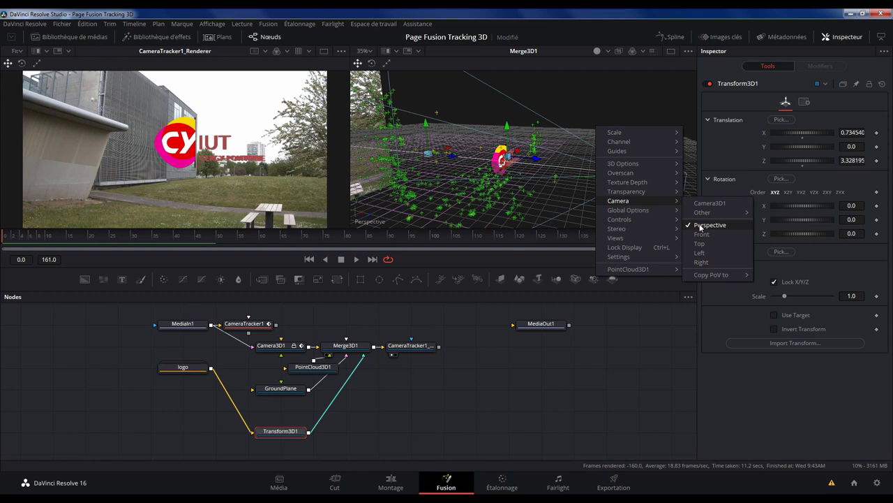
pyautogui.click(702, 234)
pyautogui.rightClick(656, 196)
pyautogui.moveTo(700, 269)
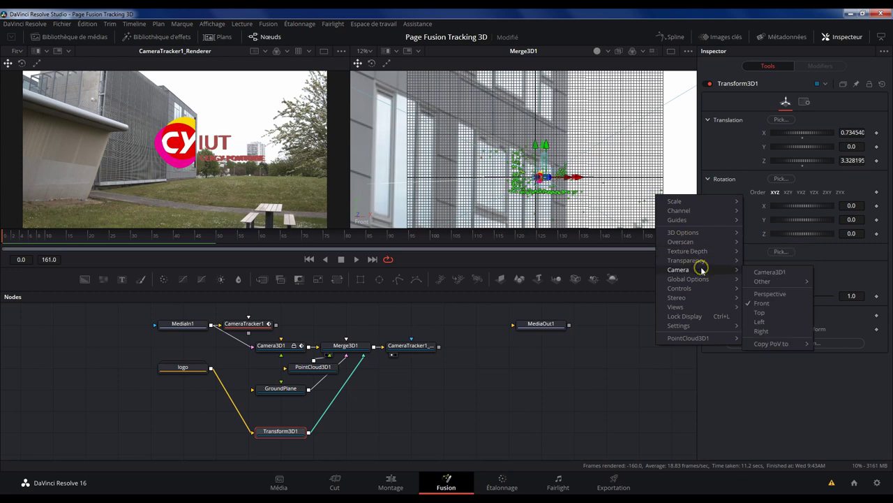
pyautogui.click(768, 313)
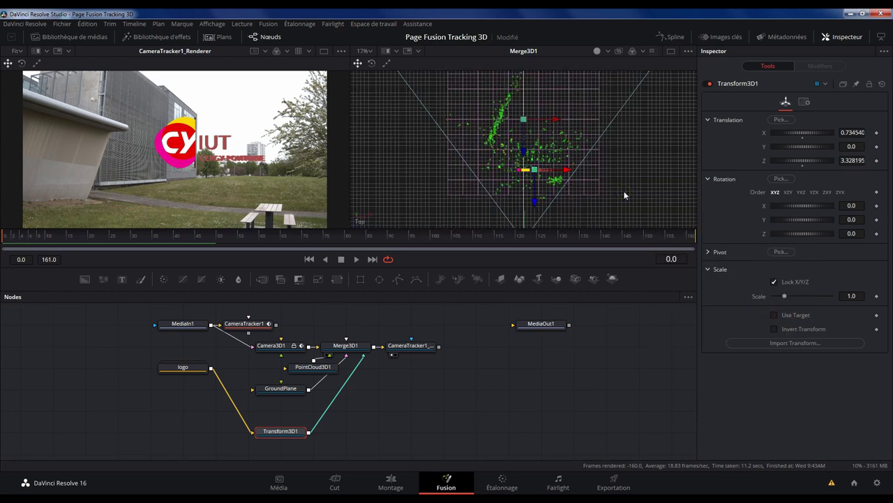
pyautogui.rightClick(624, 195)
pyautogui.moveTo(688, 266)
pyautogui.click(734, 314)
pyautogui.rightClick(629, 183)
pyautogui.click(751, 317)
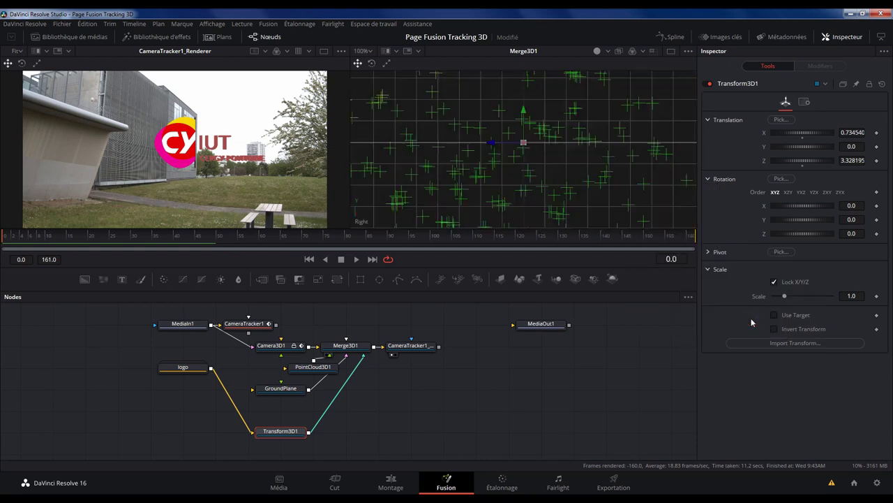
pyautogui.rightClick(620, 195)
pyautogui.moveTo(680, 268)
pyautogui.click(740, 293)
# - Enlarge the logo by setting the uniform scale of Transform3D1 to 1.174
pyautogui.click(864, 294)
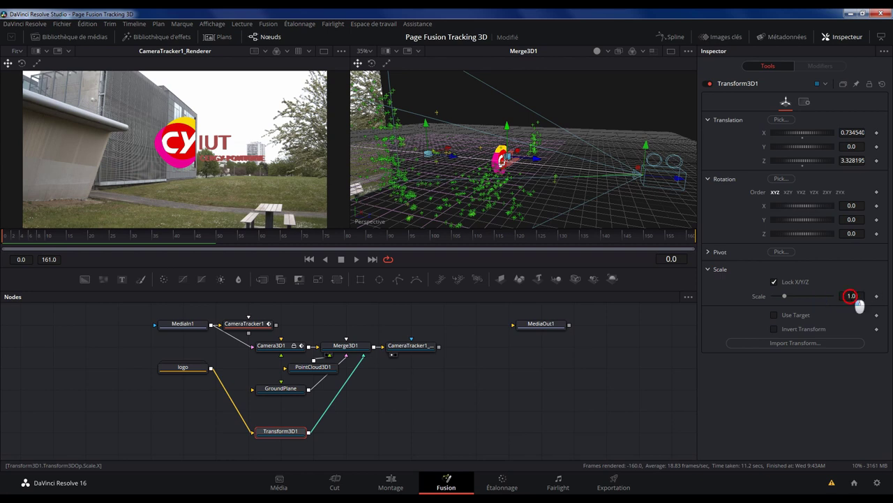
pyautogui.moveTo(853, 296); pyautogui.dragTo(484, 261)
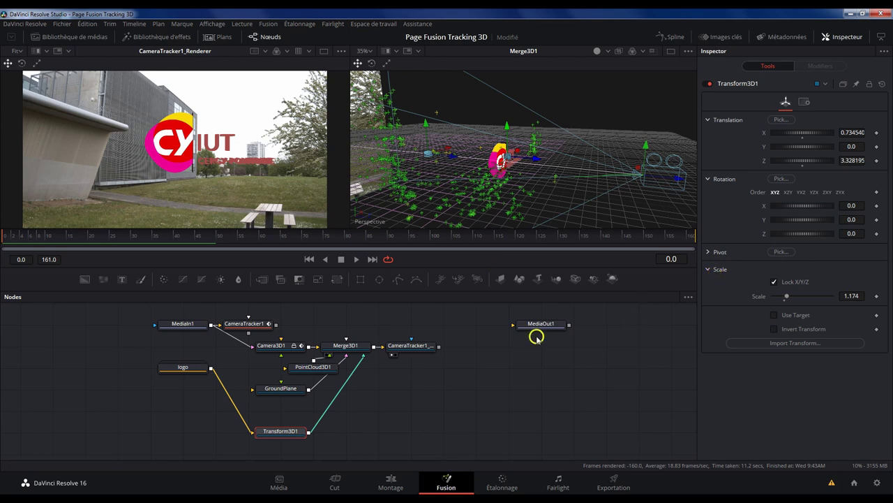
# - Disable the GroundPlane and PointCloud3D1 nodes and disconnect both from Merge3D1
pyautogui.click(284, 369)
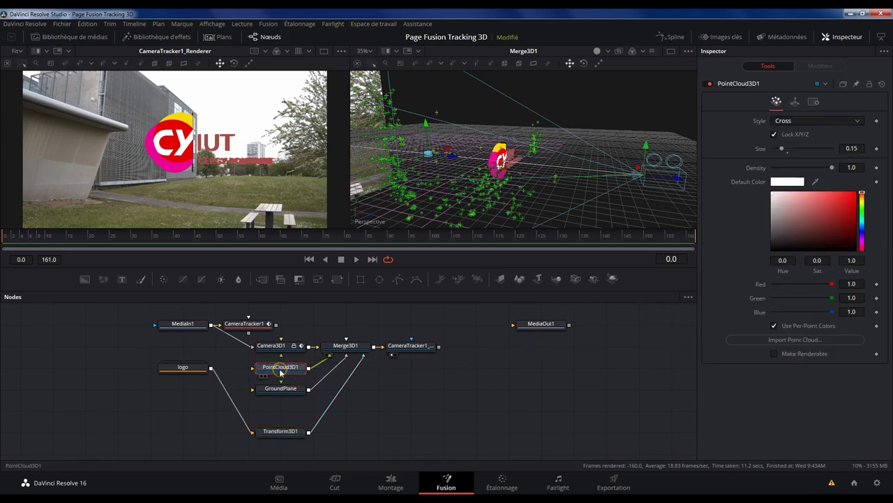
pyautogui.click(281, 389)
pyautogui.click(258, 367)
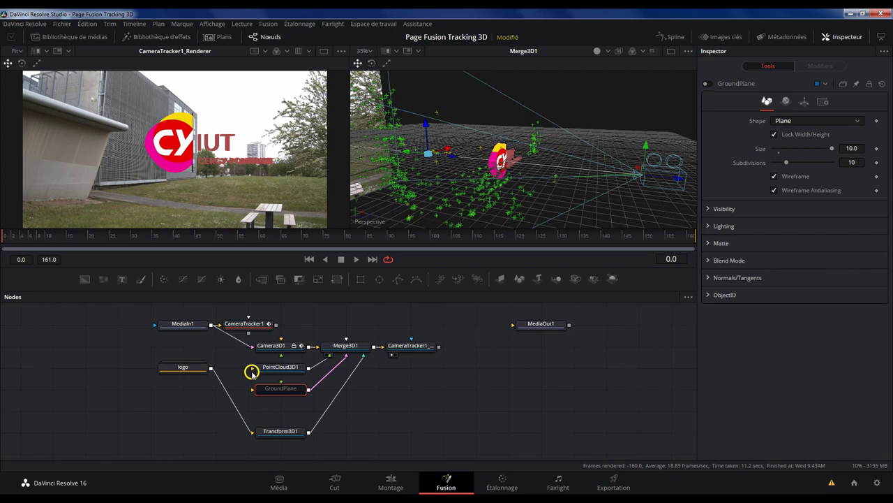
pyautogui.click(703, 83)
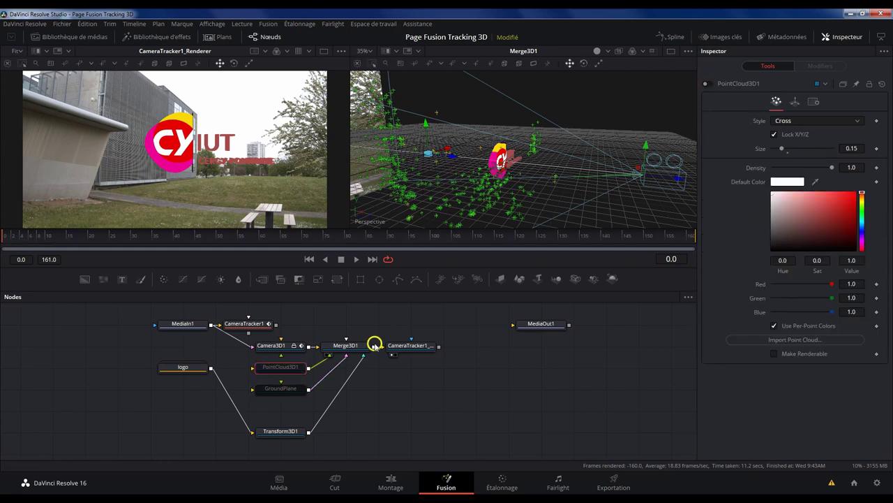
pyautogui.click(318, 364)
pyautogui.moveTo(318, 365); pyautogui.dragTo(331, 377)
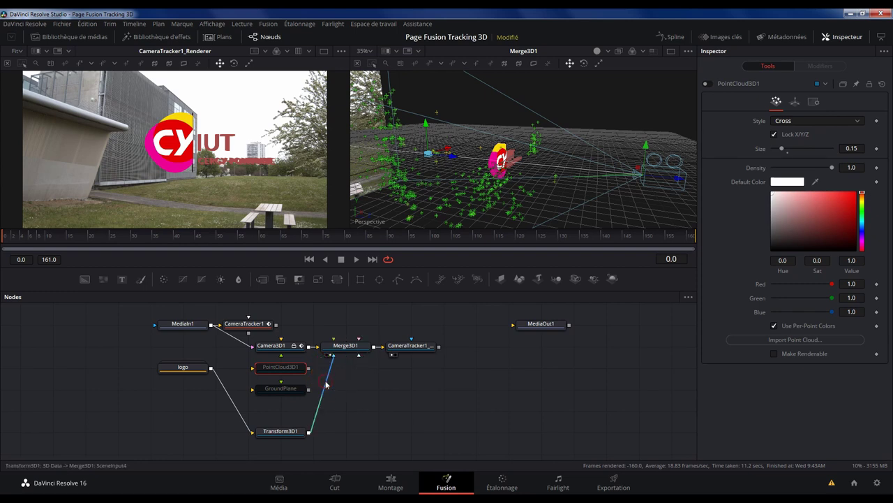
# - Play back the building shot to check how the logo follows the camera motion, and stop at frame 69
pyautogui.click(345, 345)
pyautogui.press('space')
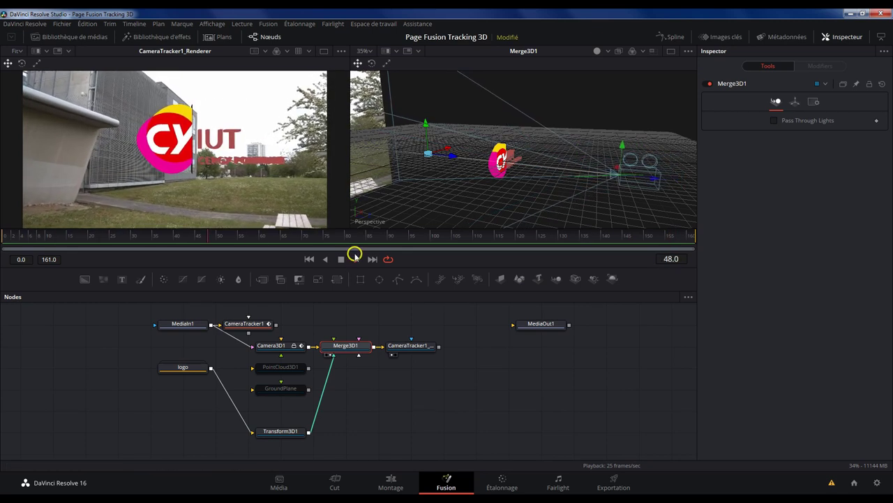
pyautogui.click(342, 259)
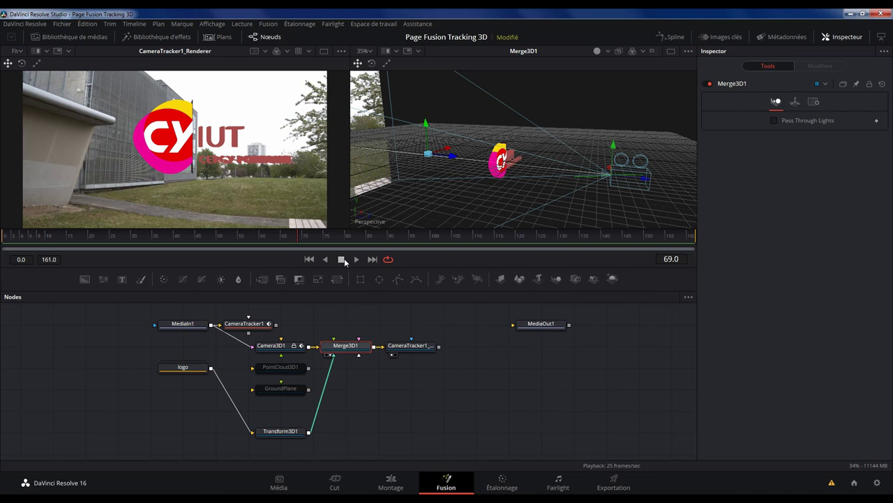
# - Play the indoor elevator footage in the other composition, return to its first frame, and examine the CameraTracker1 solve summary
pyautogui.click(355, 264)
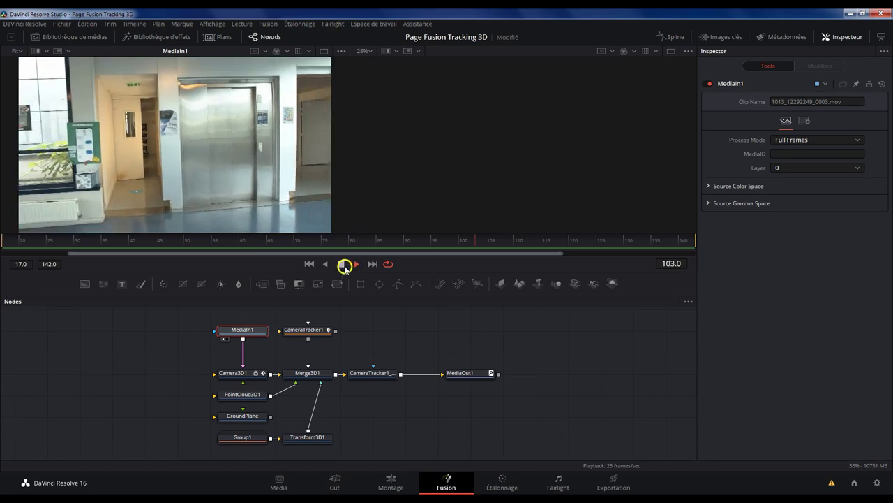
pyautogui.click(342, 264)
pyautogui.click(309, 264)
pyautogui.click(289, 330)
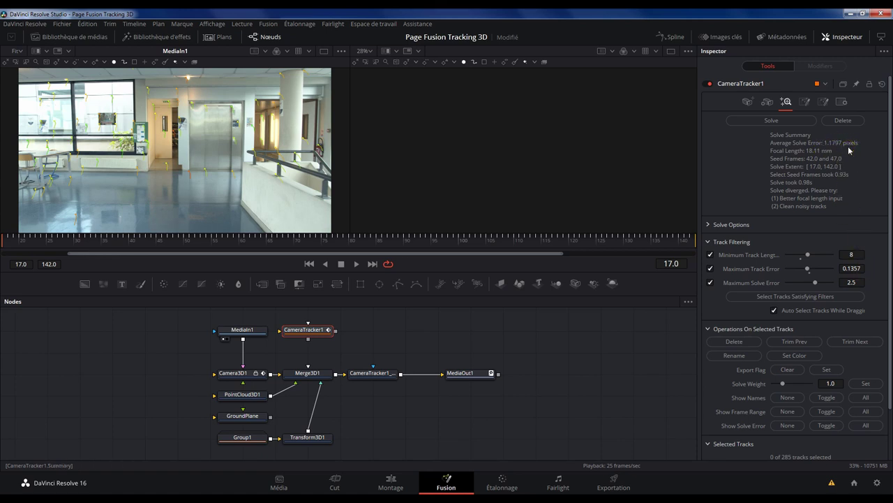
# - Show the elevator composition's MediaOut1 in an enlarged viewer and play it to check the logo's tracking
pyautogui.click(489, 373)
pyautogui.press('1')
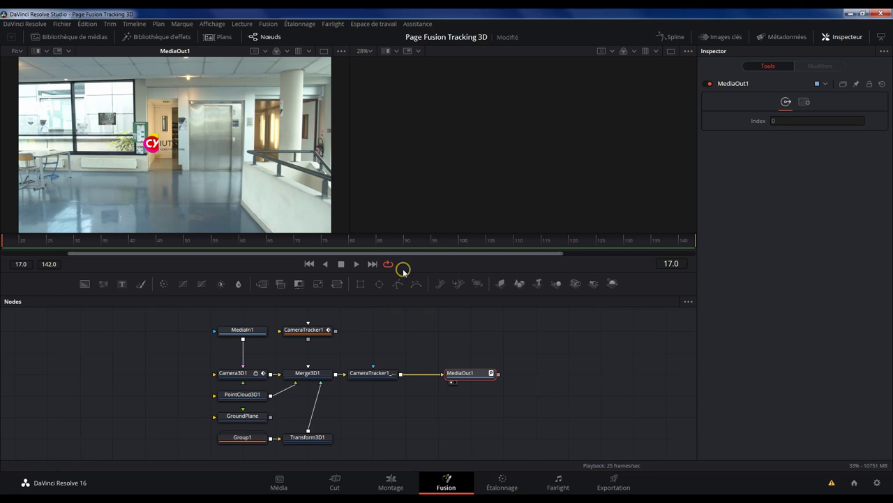
pyautogui.moveTo(405, 274); pyautogui.dragTo(405, 329)
pyautogui.click(360, 317)
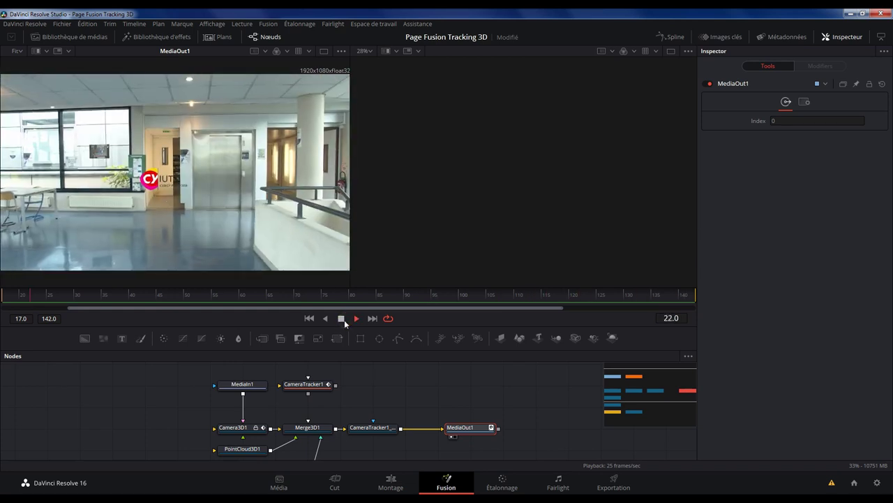
pyautogui.click(342, 319)
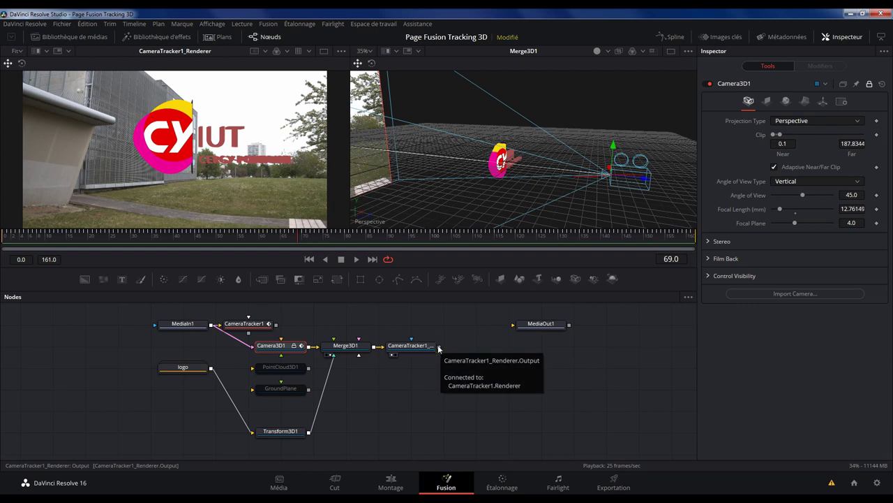
# - Connect the output of CameraTracker1_Renderer to MediaOut1 in the building composition
pyautogui.moveTo(438, 348); pyautogui.dragTo(532, 326)
pyautogui.click(533, 326)
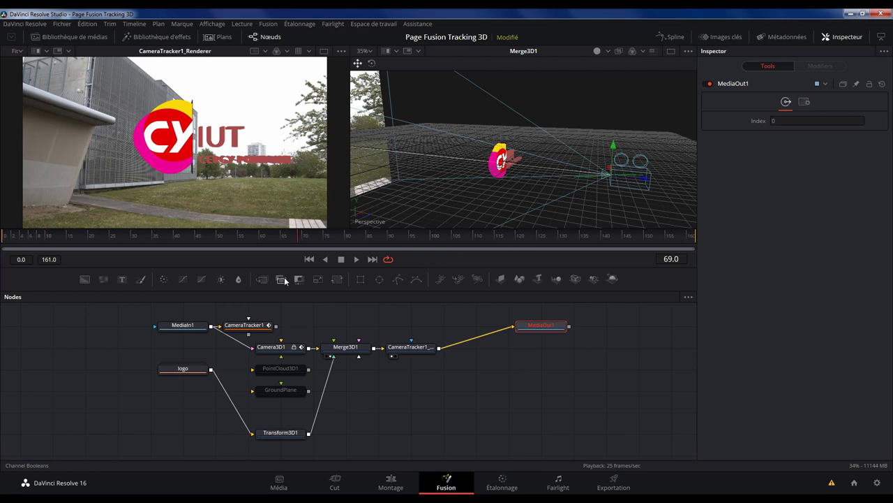
pyautogui.click(452, 390)
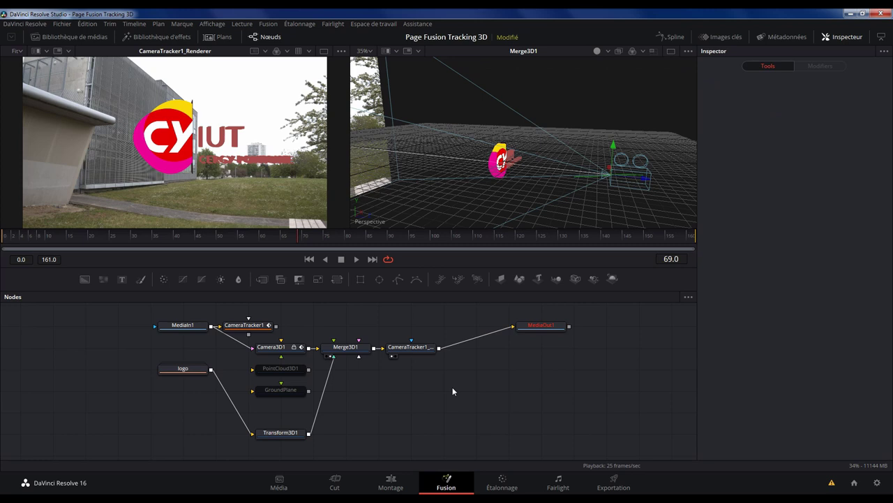
# - Add an FBX Exporter node to the building composition and set its output file to "export camera" in the export folder
pyautogui.hotkey('shift', 'space')
pyautogui.write('Camera Tracker')
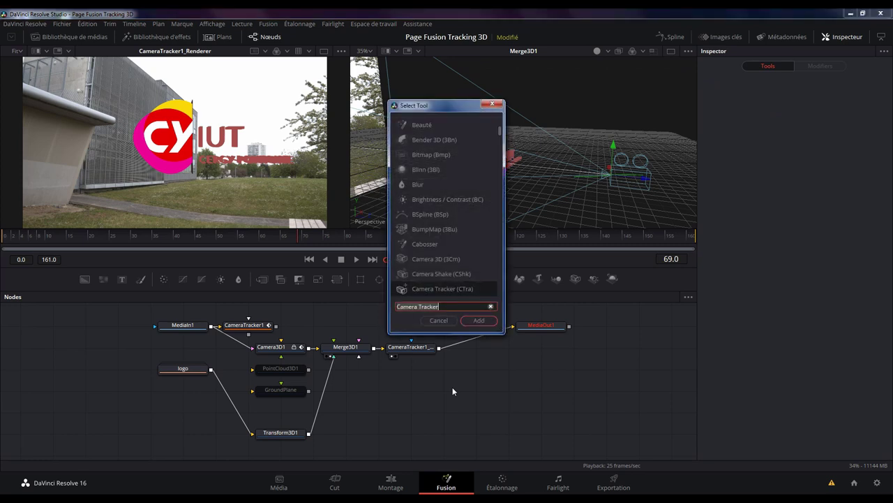
pyautogui.hotkey('ctrl', 'a')
pyautogui.write('fbx')
pyautogui.click(446, 127)
pyautogui.click(480, 320)
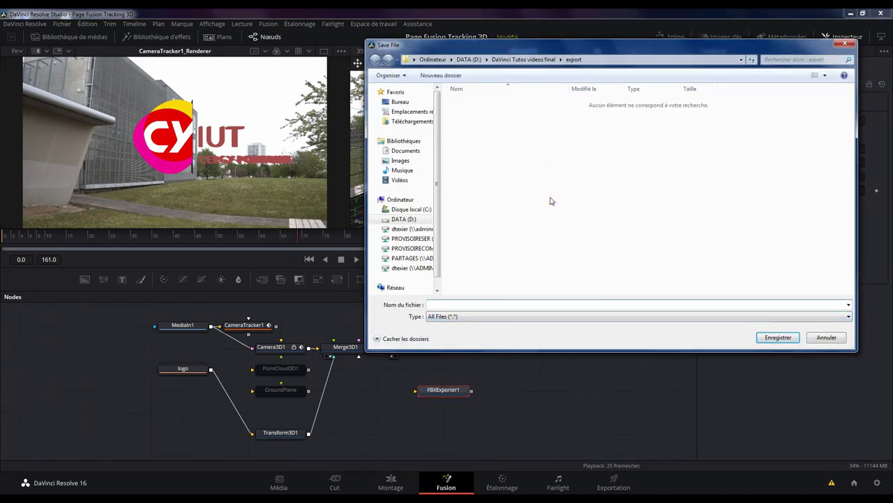
pyautogui.write('export camera')
pyautogui.press('Return')
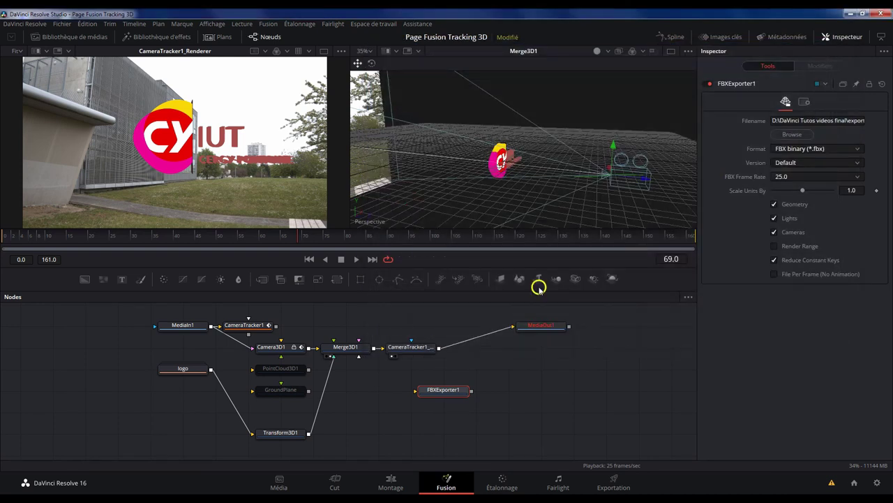
# - Connect the output of Merge3D1 to the FBX exporter node and render all savers
pyautogui.moveTo(373, 348); pyautogui.dragTo(426, 402)
pyautogui.click(269, 23)
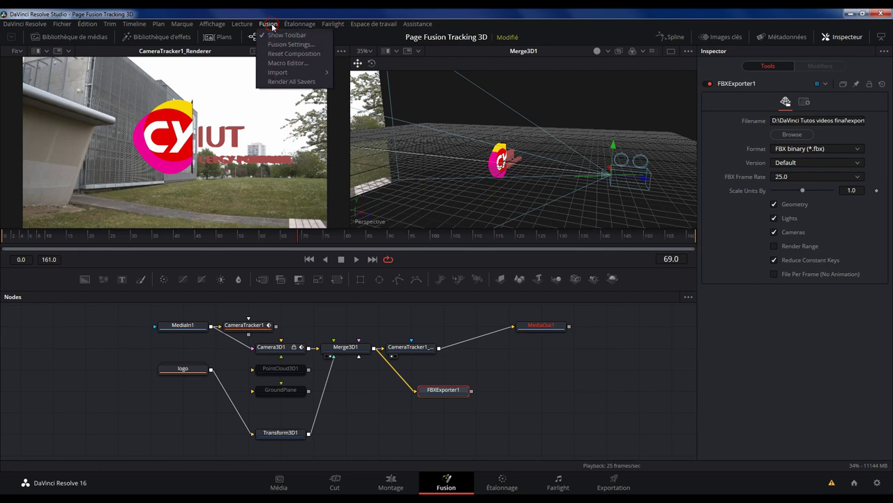
pyautogui.click(289, 82)
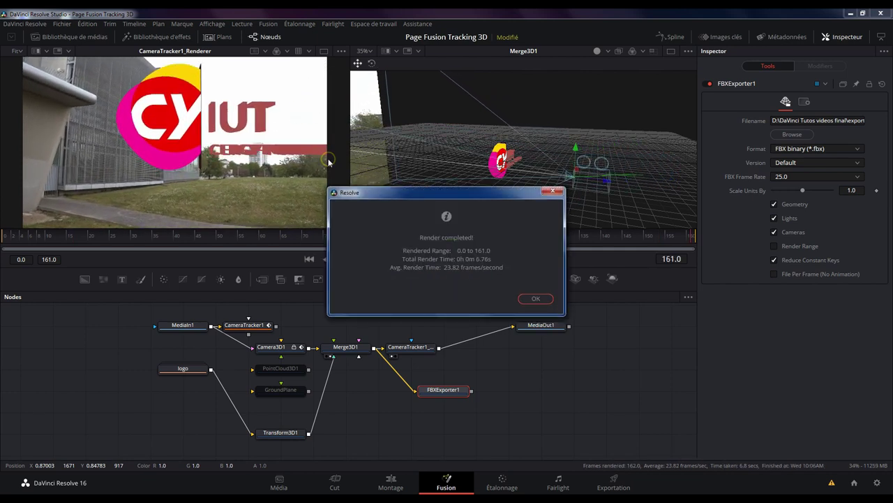
pyautogui.click(536, 296)
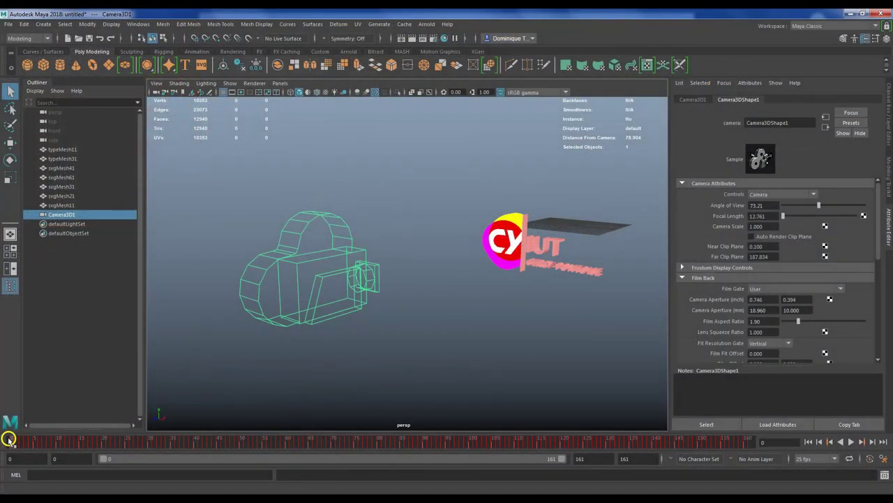
# - In Maya, scrub the exported scene's timeline from frame 0 to check the Camera3D1 animation around the logo
pyautogui.moveTo(10, 441); pyautogui.dragTo(2, 485)
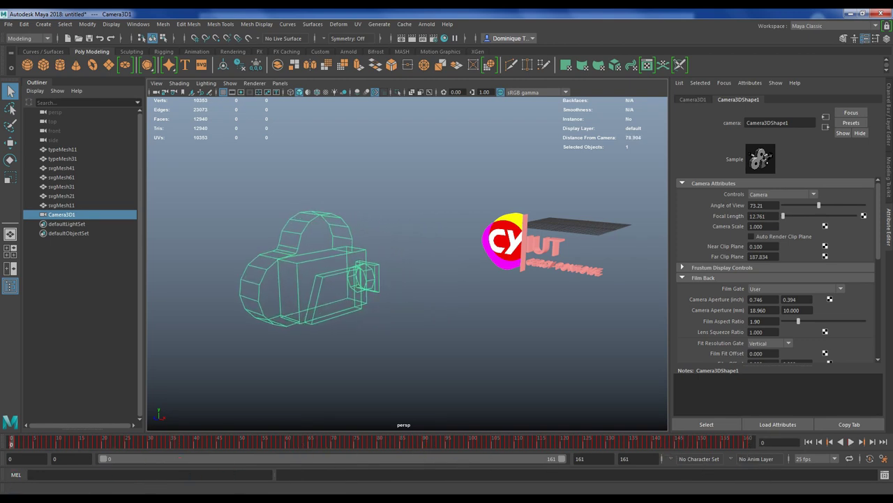